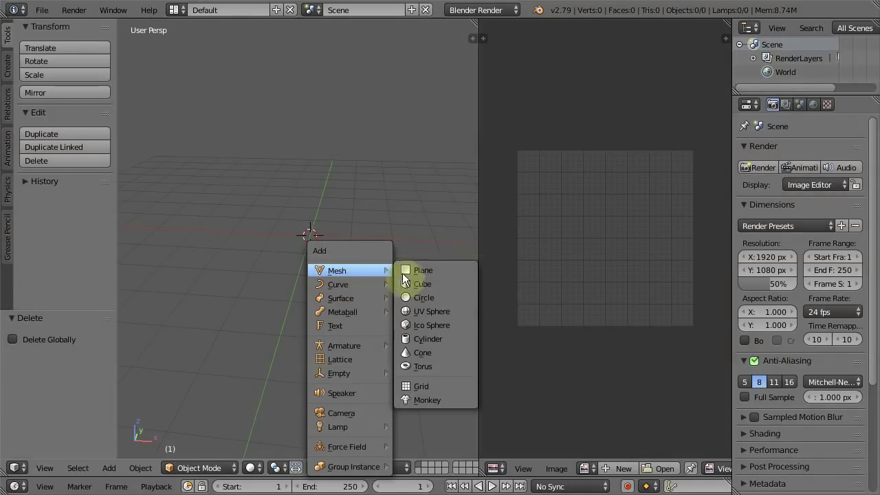
Step: Add a Suzanne monkey mesh with Generate UVs enabled
{"action": "left_click", "coordinate": [441, 400]}
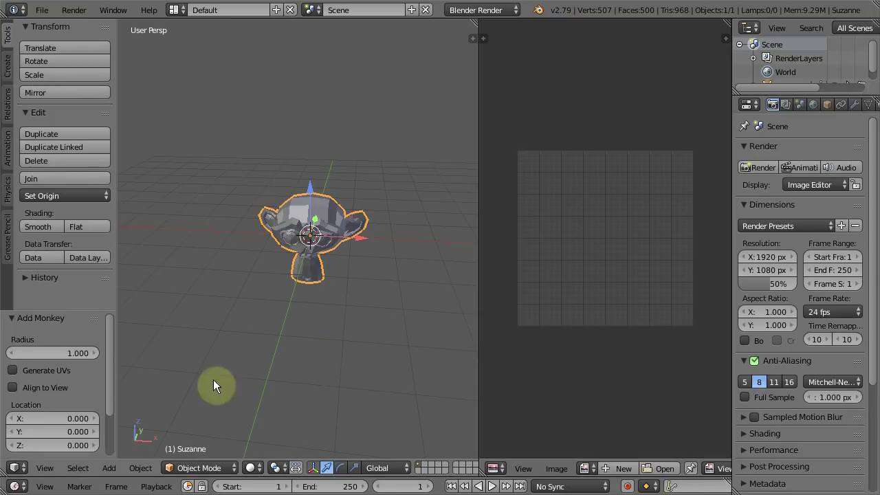
{"action": "left_click", "coordinate": [47, 371]}
Step: Enter Edit Mode, then widen and zoom the image editor onto Suzanne's UV islands
{"action": "key", "text": "Tab"}
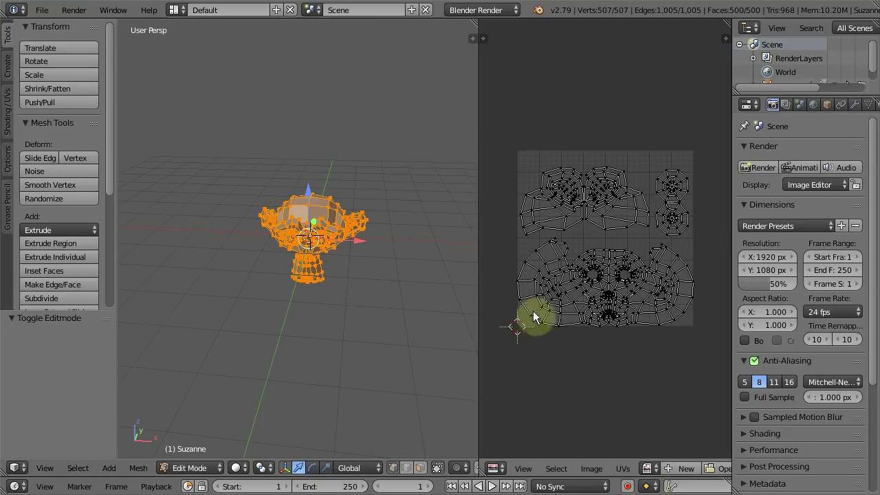
{"action": "left_click_drag", "start_coordinate": [478, 375], "coordinate": [273, 375]}
{"action": "scroll", "coordinate": [503, 314], "scroll_direction": "up", "scroll_amount": 1}
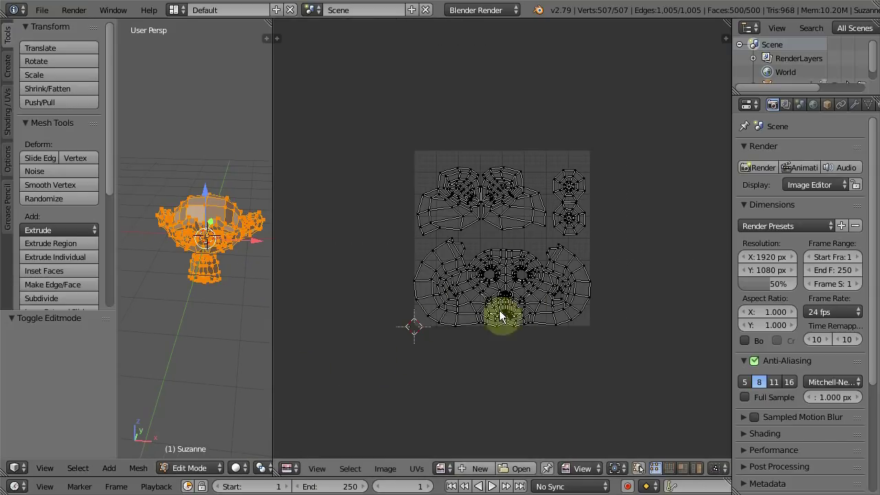
{"action": "scroll", "coordinate": [527, 271], "scroll_direction": "up", "scroll_amount": 1}
{"action": "scroll", "coordinate": [524, 270], "scroll_direction": "up", "scroll_amount": 1}
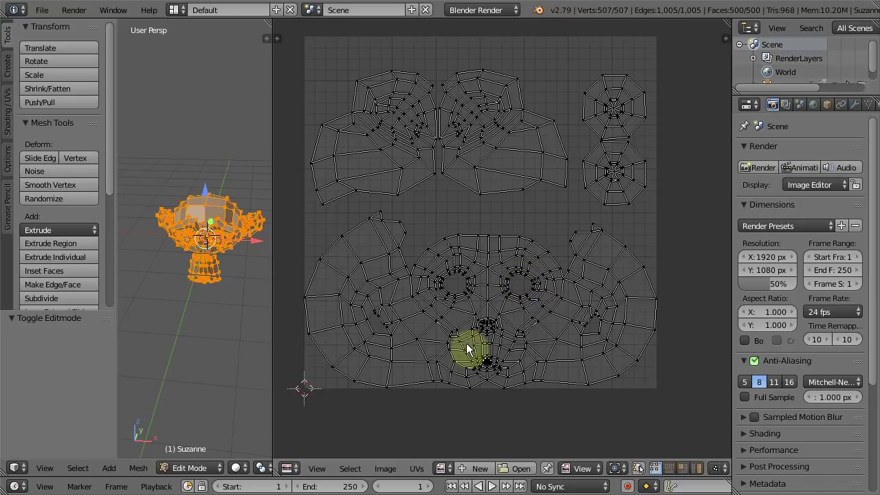
Step: Check the UVs menu, then resize the editors and orbit the monkey toward a front view
{"action": "left_click", "coordinate": [417, 468]}
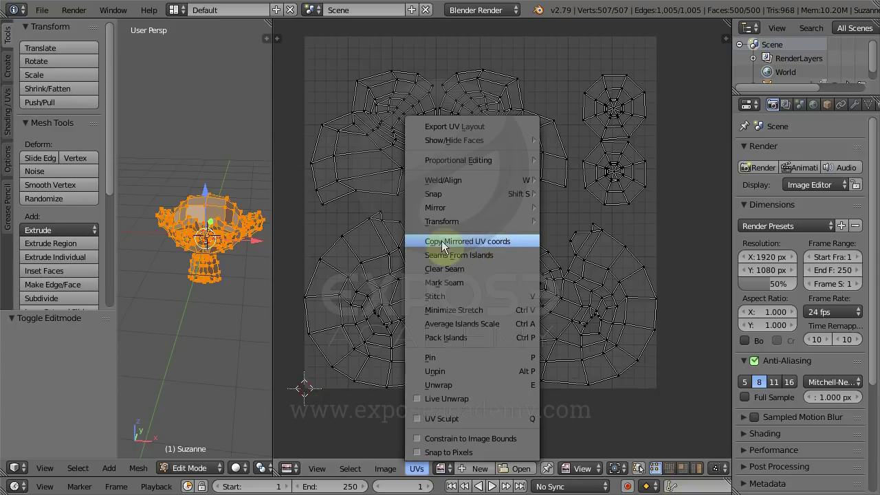
{"action": "left_click", "coordinate": [496, 242]}
{"action": "left_click_drag", "start_coordinate": [278, 282], "coordinate": [487, 285]}
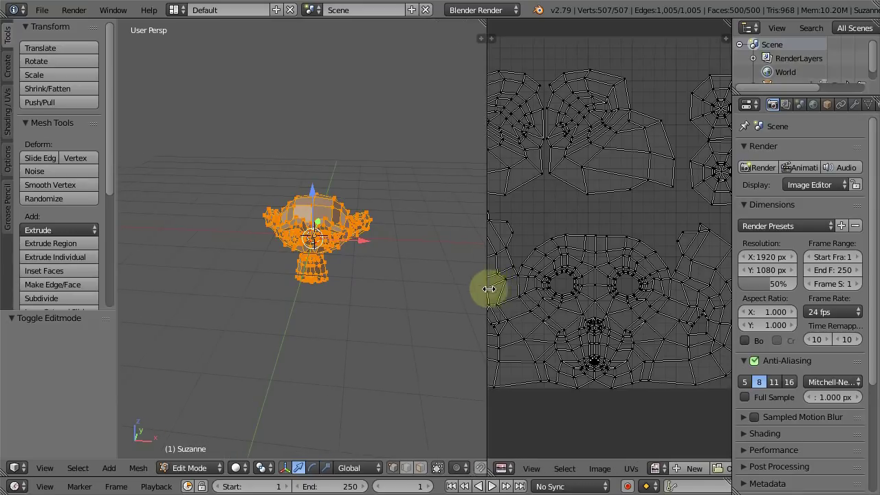
{"action": "scroll", "coordinate": [310, 224], "scroll_direction": "up", "scroll_amount": 2}
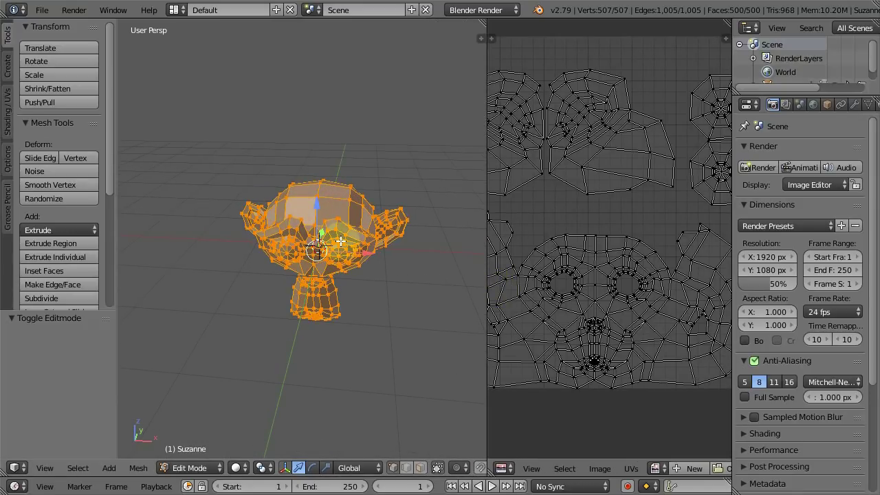
{"action": "scroll", "coordinate": [341, 241], "scroll_direction": "up", "scroll_amount": 2}
{"action": "middle_click_drag", "start_coordinate": [341, 241], "coordinate": [326, 292]}
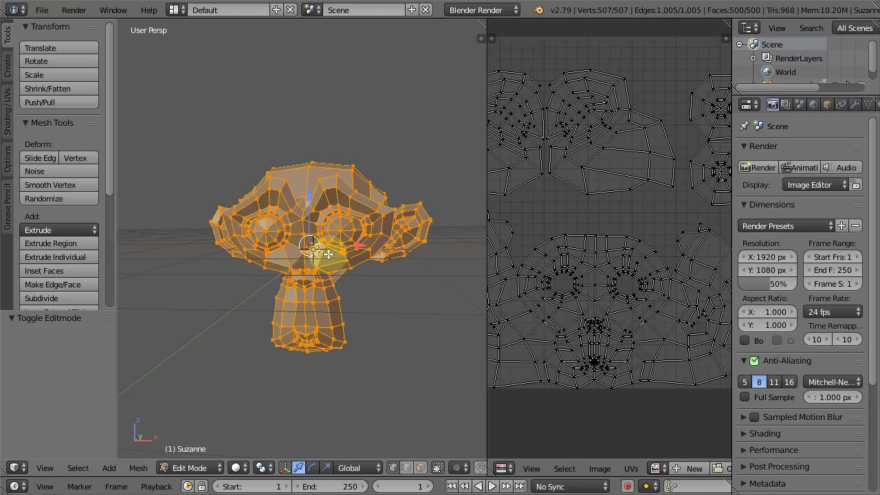
{"action": "mouse_move", "coordinate": [328, 253]}
{"action": "middle_mouse_down"}
{"action": "mouse_move", "coordinate": [354, 266]}
{"action": "mouse_move", "coordinate": [354, 279]}
{"action": "mouse_move", "coordinate": [334, 279]}
{"action": "middle_mouse_up"}
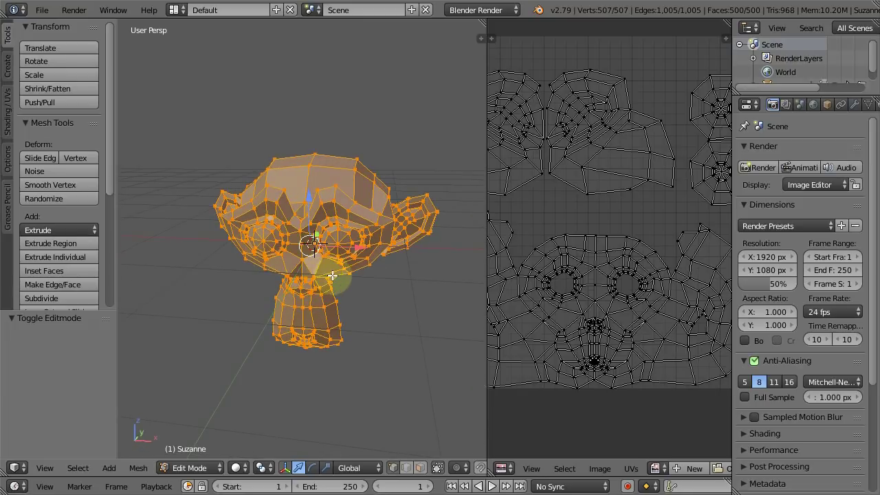
{"action": "left_click_drag", "start_coordinate": [486, 293], "coordinate": [335, 281]}
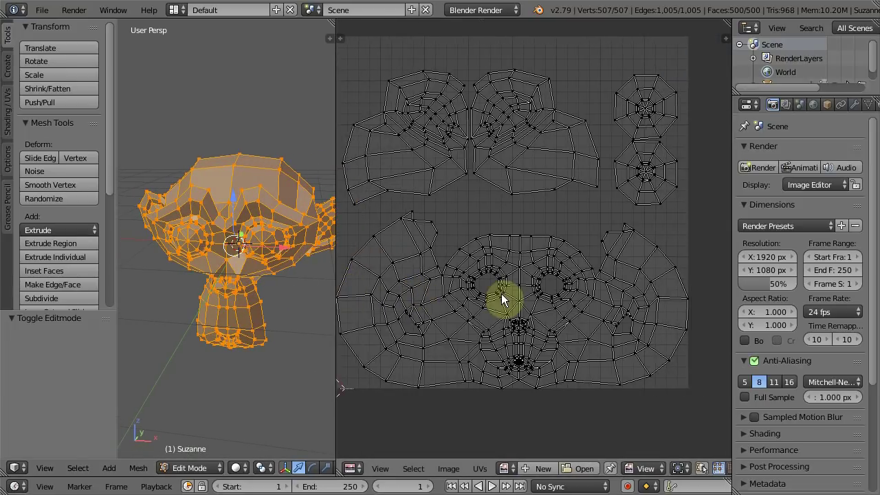
{"action": "scroll", "coordinate": [502, 299], "scroll_direction": "down", "scroll_amount": 1}
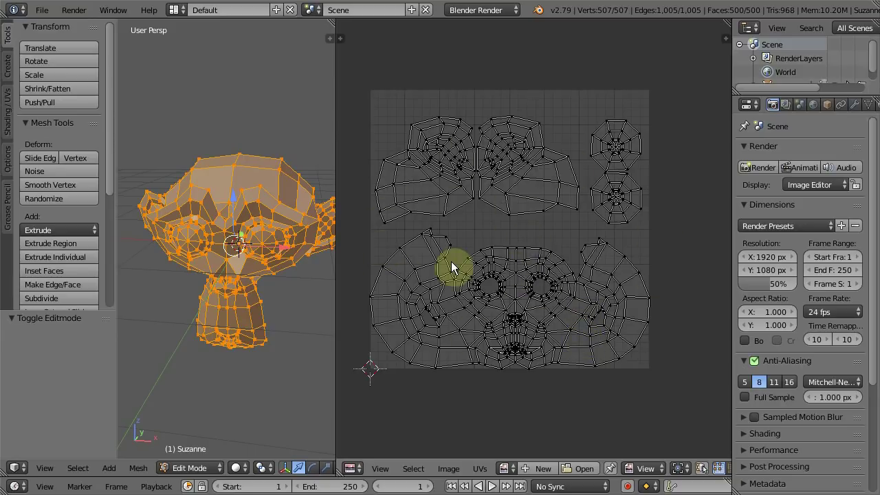
{"action": "left_click_drag", "start_coordinate": [336, 301], "coordinate": [511, 298]}
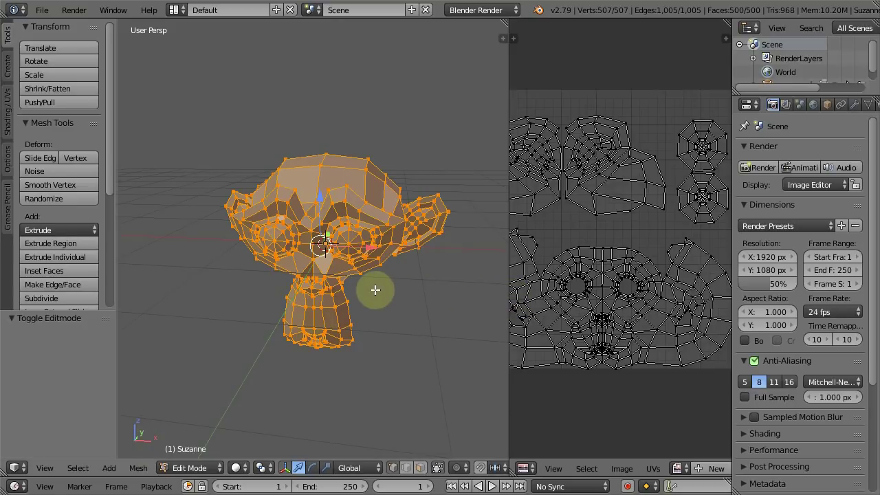
Step: Switch to Front Ortho view, deselect everything and use face select mode
{"action": "key", "text": "KP_1"}
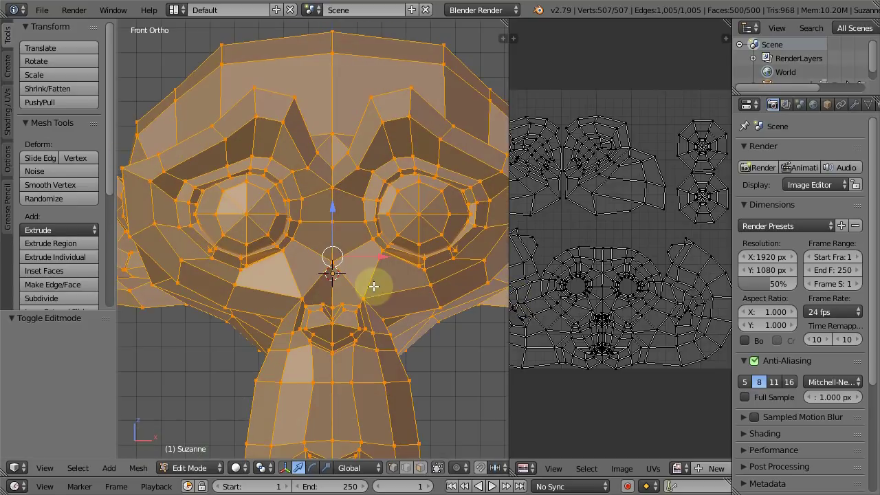
{"action": "key", "text": "KP_5"}
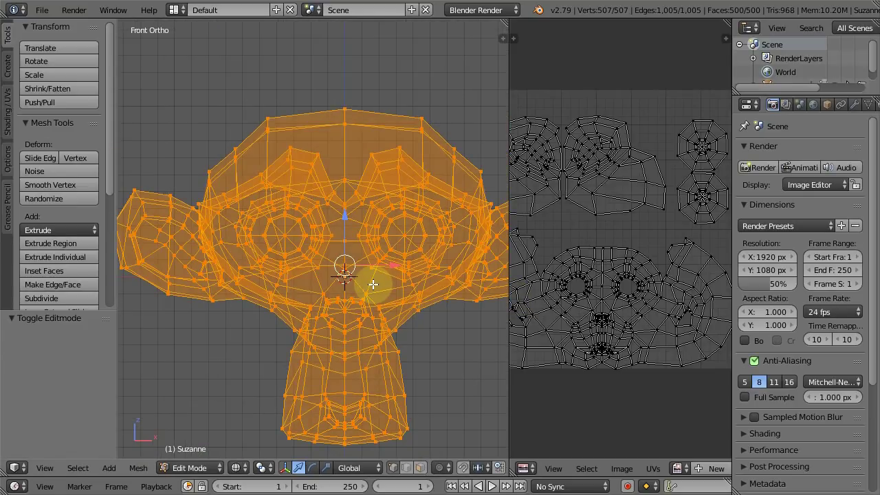
{"action": "key", "text": "a"}
{"action": "key", "text": "ctrl+Tab"}
{"action": "scroll", "coordinate": [373, 284], "scroll_direction": "down", "scroll_amount": 1}
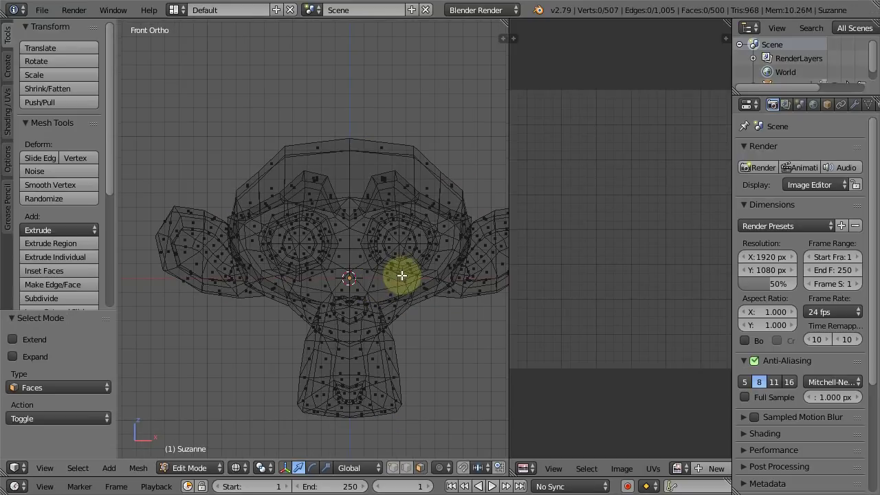
{"action": "middle_click_drag", "start_coordinate": [395, 268], "coordinate": [320, 239], "text": "shift"}
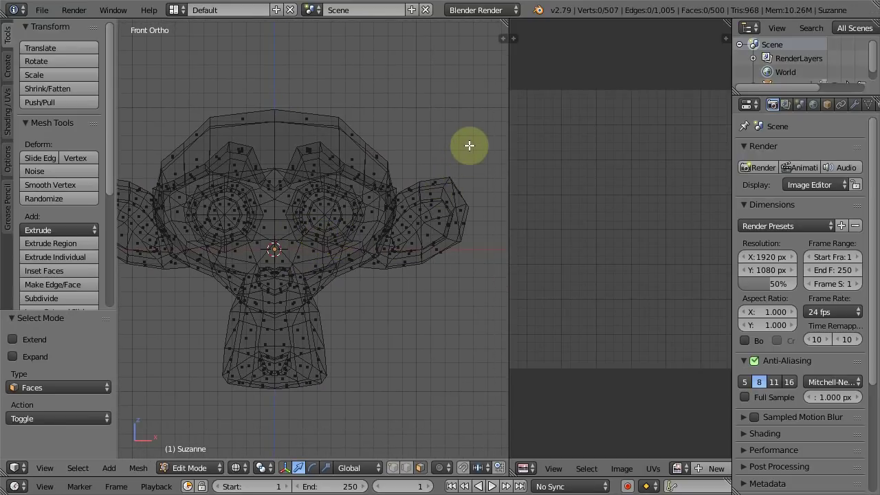
Step: Box-select every face on the monkey's right half
{"action": "key", "text": "b"}
{"action": "left_click_drag", "start_coordinate": [481, 55], "coordinate": [274, 442]}
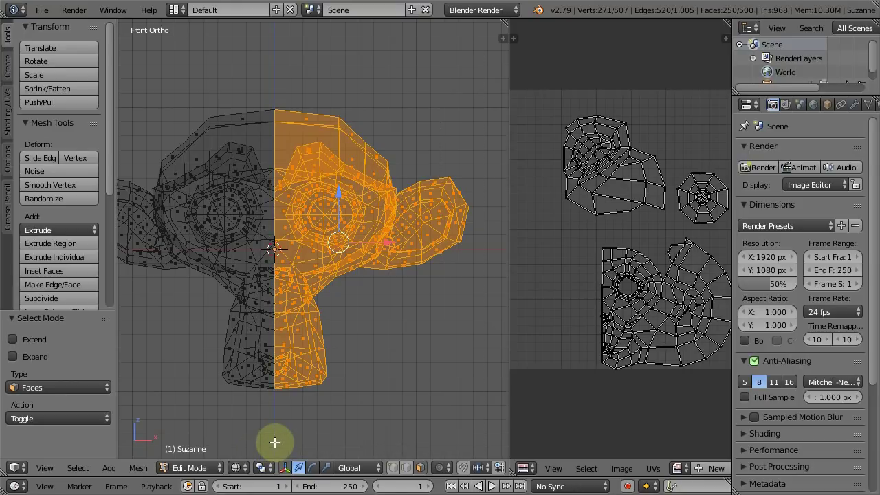
{"action": "scroll", "coordinate": [280, 292], "scroll_direction": "up", "scroll_amount": 5}
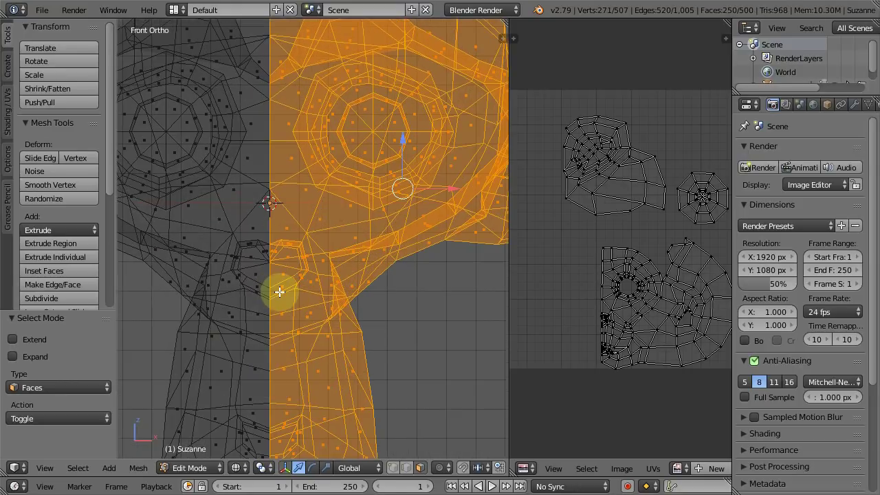
{"action": "scroll", "coordinate": [280, 292], "scroll_direction": "down", "scroll_amount": 3}
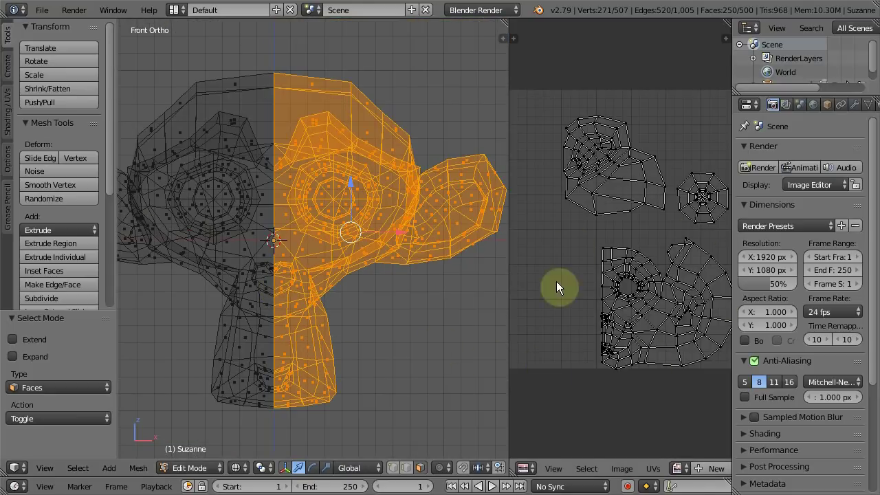
Step: In island select mode, move the eye island to the top and the upper head island right
{"action": "left_click_drag", "start_coordinate": [509, 320], "coordinate": [322, 324]}
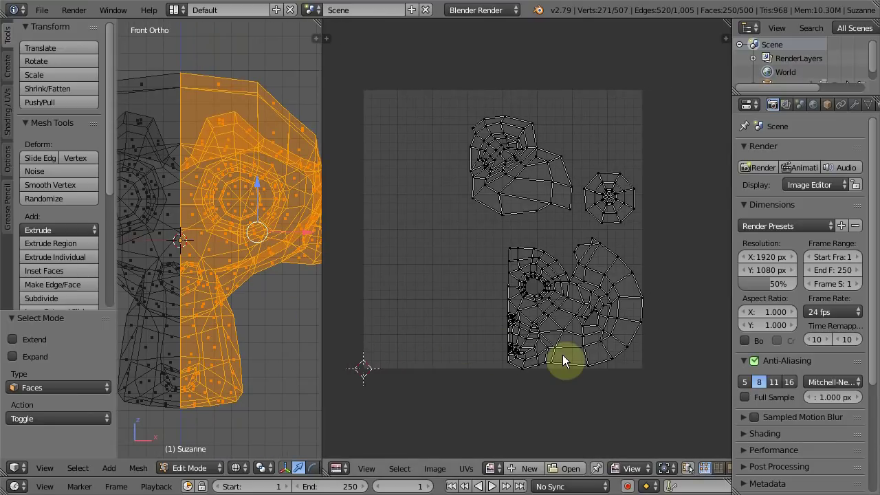
{"action": "scroll", "coordinate": [570, 471], "scroll_direction": "down", "scroll_amount": 3}
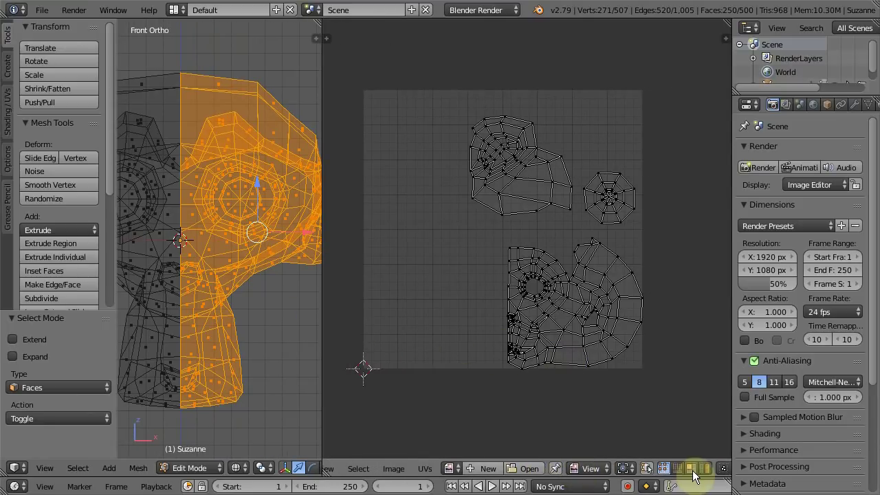
{"action": "left_click", "coordinate": [705, 469]}
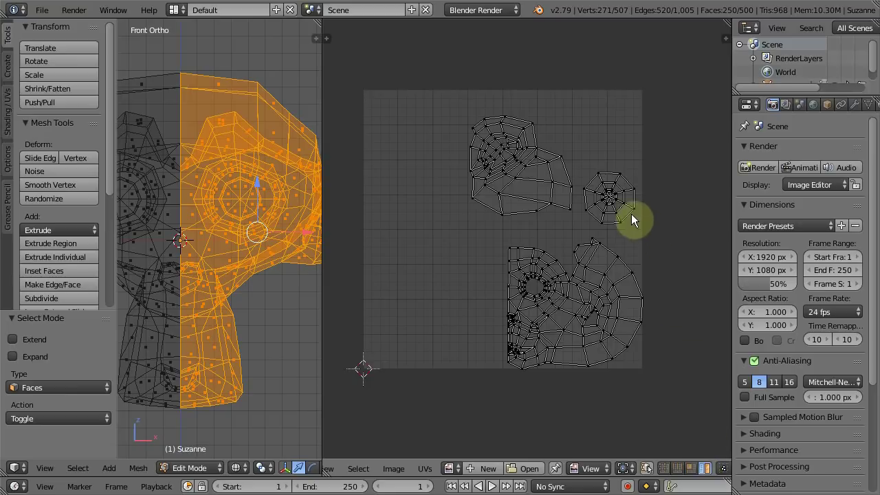
{"action": "scroll", "coordinate": [631, 214], "scroll_direction": "up", "scroll_amount": 2}
{"action": "right_click_drag", "start_coordinate": [614, 216], "coordinate": [609, 75]}
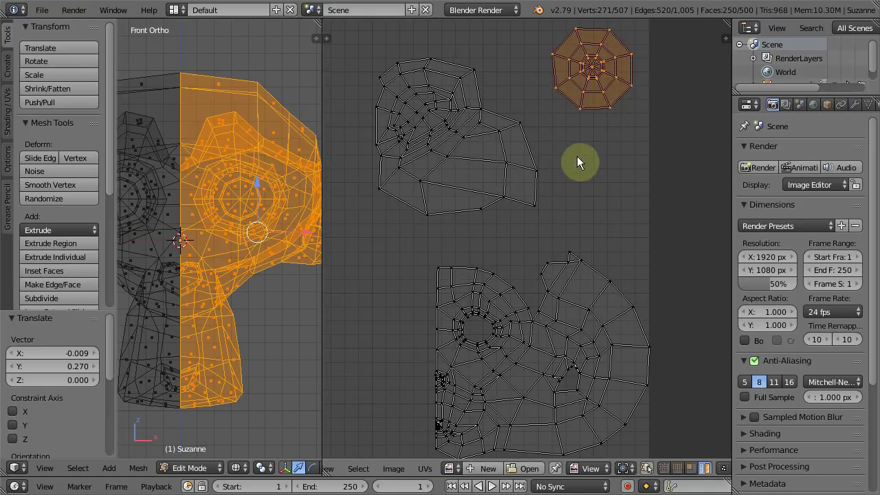
{"action": "scroll", "coordinate": [577, 157], "scroll_direction": "down", "scroll_amount": 1}
{"action": "right_click_drag", "start_coordinate": [521, 168], "coordinate": [574, 167]}
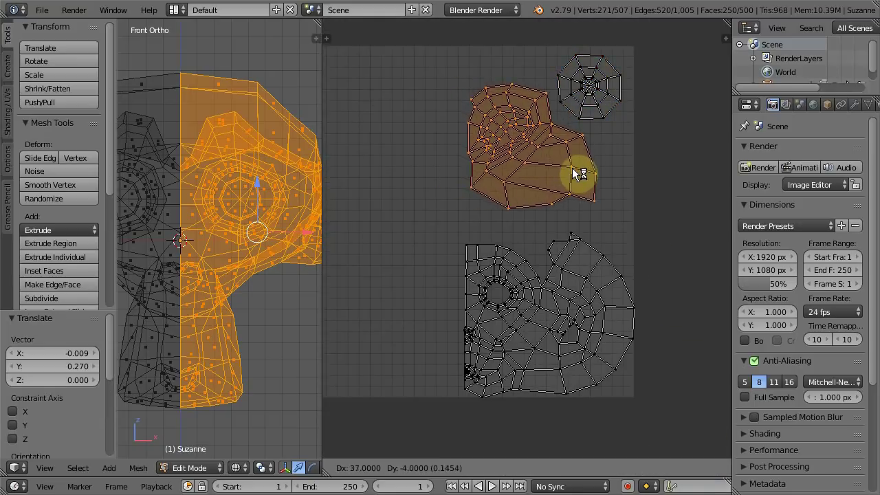
{"action": "left_click", "coordinate": [574, 167]}
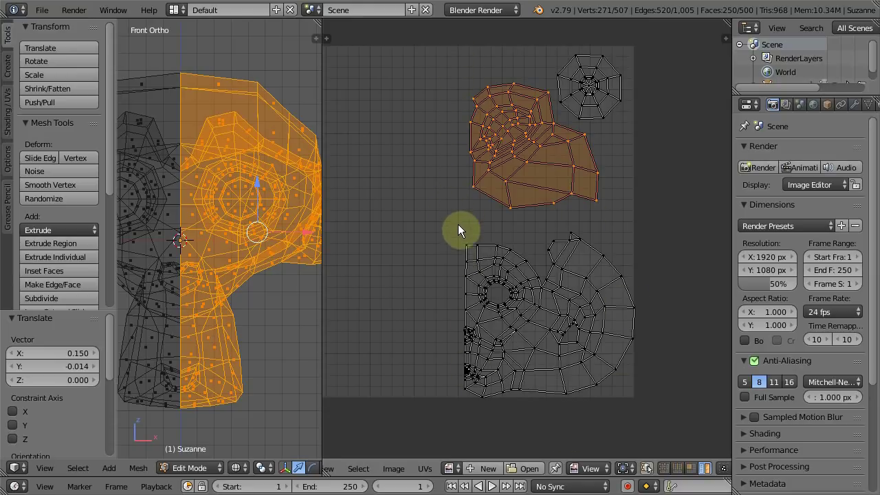
Step: Move the whole lower half-head island up and left, then use vertex UV selection
{"action": "scroll", "coordinate": [506, 372], "scroll_direction": "up", "scroll_amount": 1}
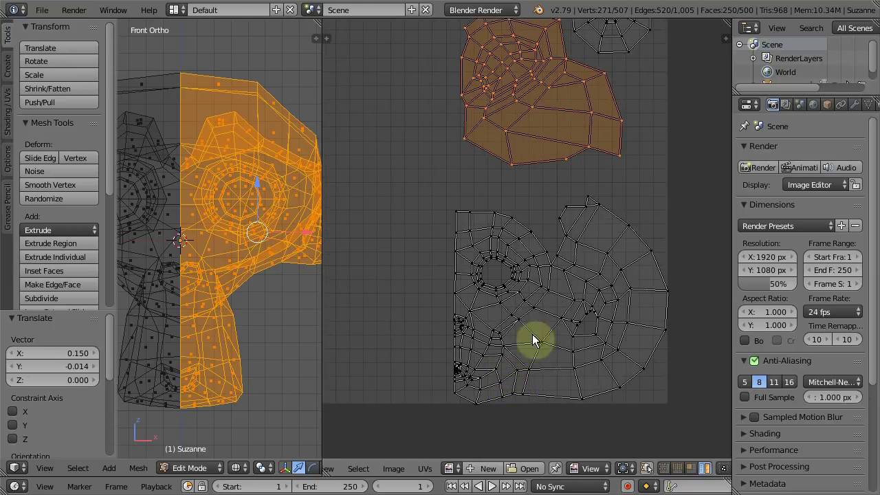
{"action": "key", "text": "l"}
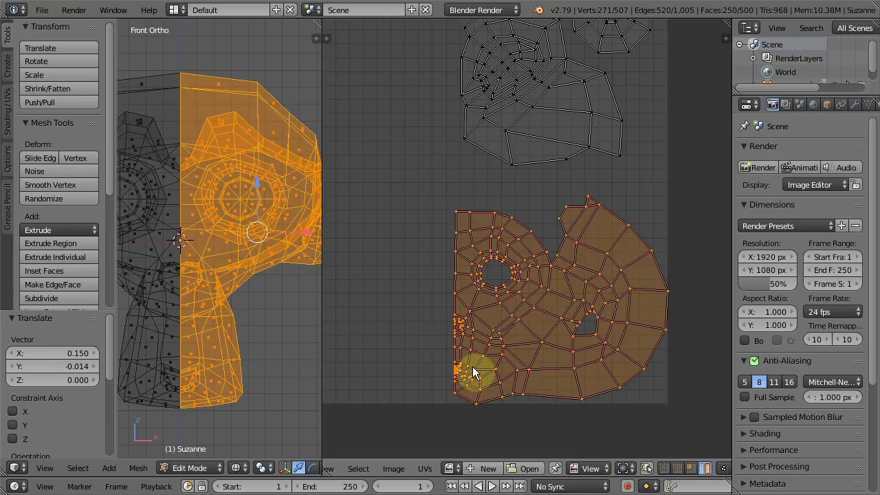
{"action": "scroll", "coordinate": [484, 349], "scroll_direction": "up", "scroll_amount": 1}
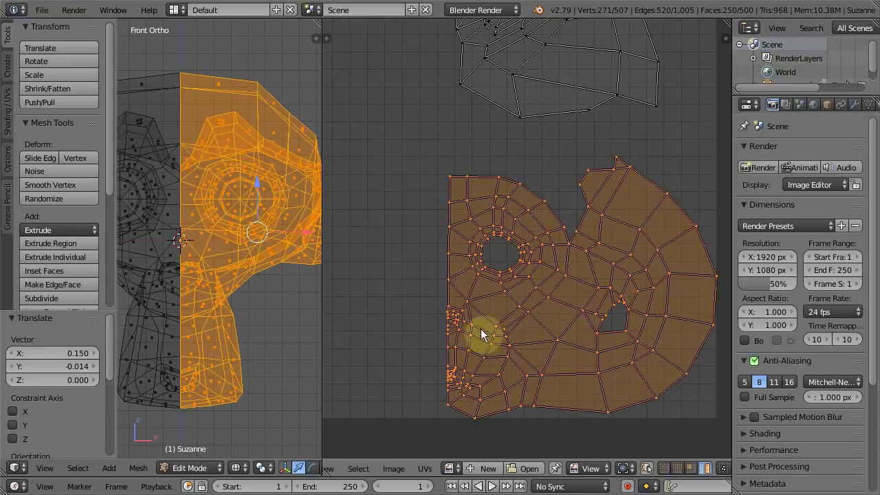
{"action": "key", "text": "g"}
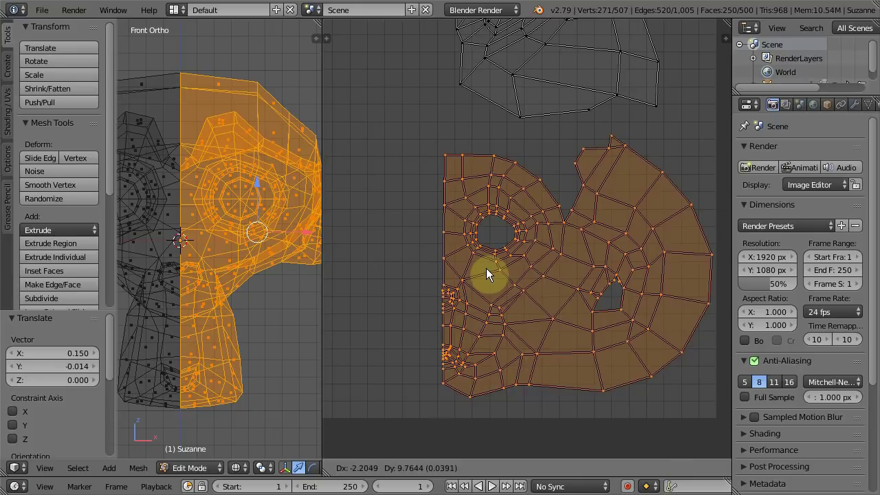
{"action": "left_click", "coordinate": [485, 269]}
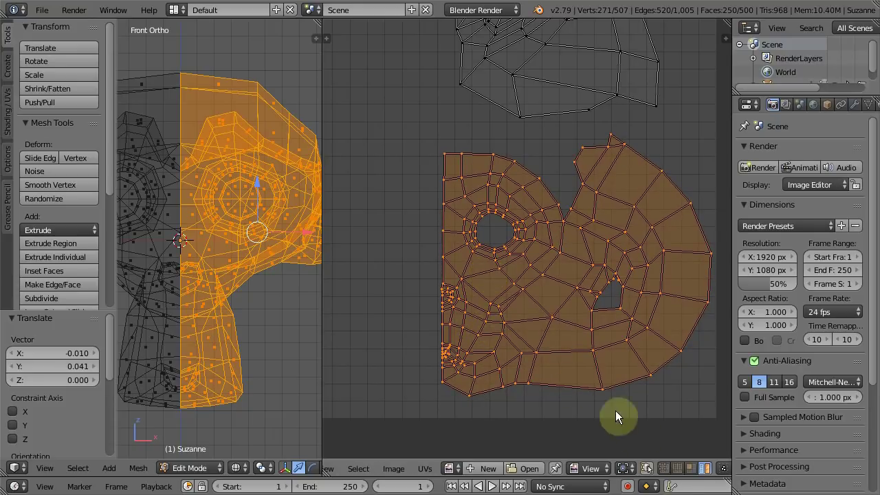
{"action": "left_click", "coordinate": [664, 468]}
Step: Box-select the seam vertices along the island's left edge and nudge a stray one down
{"action": "key", "text": "a"}
{"action": "key", "text": "b"}
{"action": "left_click_drag", "start_coordinate": [413, 132], "coordinate": [443, 394]}
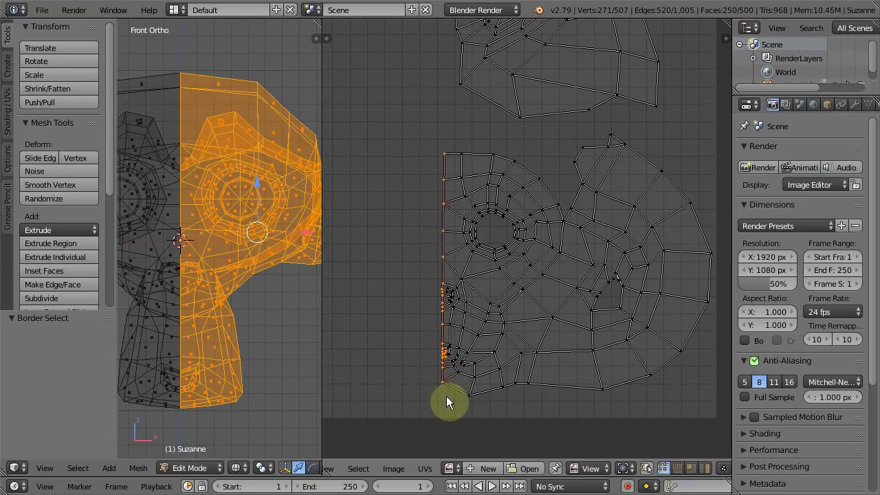
{"action": "scroll", "coordinate": [445, 378], "scroll_direction": "up", "scroll_amount": 3}
{"action": "scroll", "coordinate": [461, 338], "scroll_direction": "up", "scroll_amount": 2}
{"action": "scroll", "coordinate": [448, 330], "scroll_direction": "up", "scroll_amount": 1}
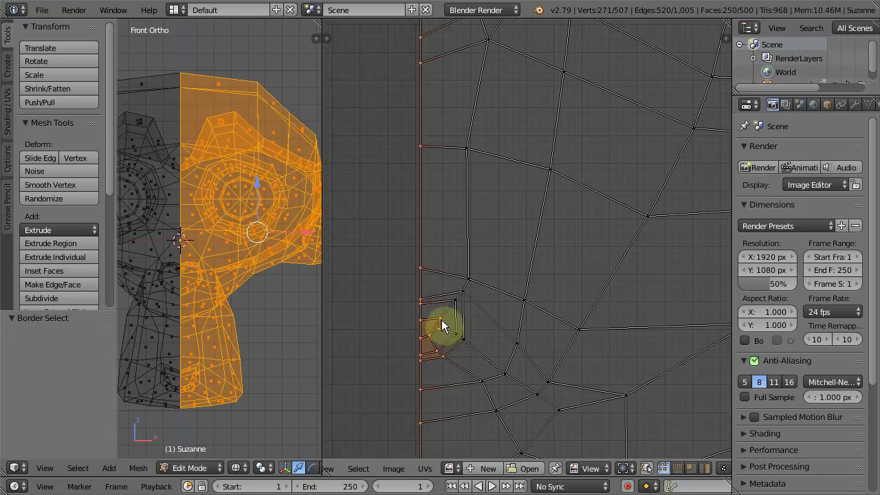
{"action": "left_click_drag", "start_coordinate": [440, 333], "coordinate": [437, 354]}
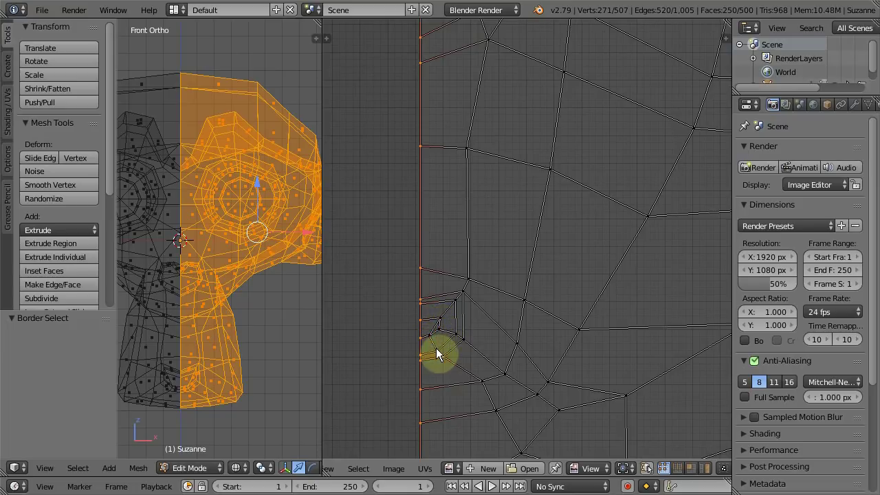
{"action": "scroll", "coordinate": [462, 330], "scroll_direction": "down", "scroll_amount": 3}
{"action": "scroll", "coordinate": [462, 323], "scroll_direction": "down", "scroll_amount": 3}
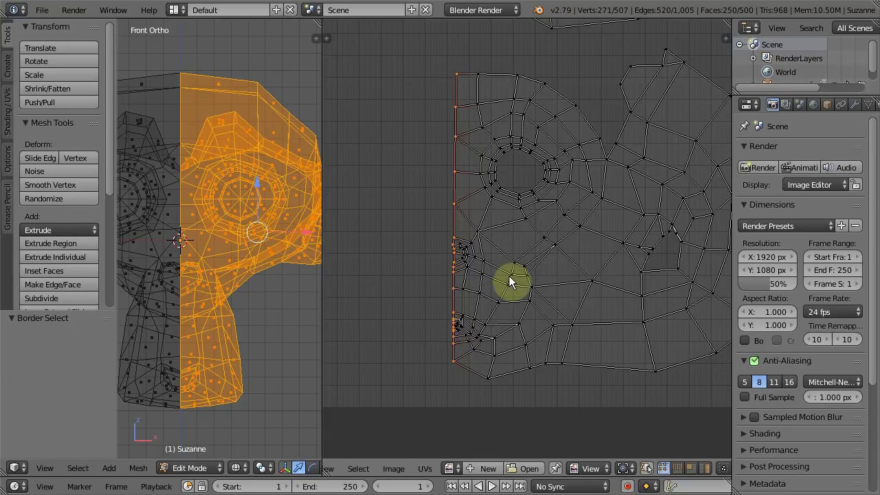
Step: Align the selected seam vertices vertically with Align Auto and show the N sidebar
{"action": "key", "text": "w"}
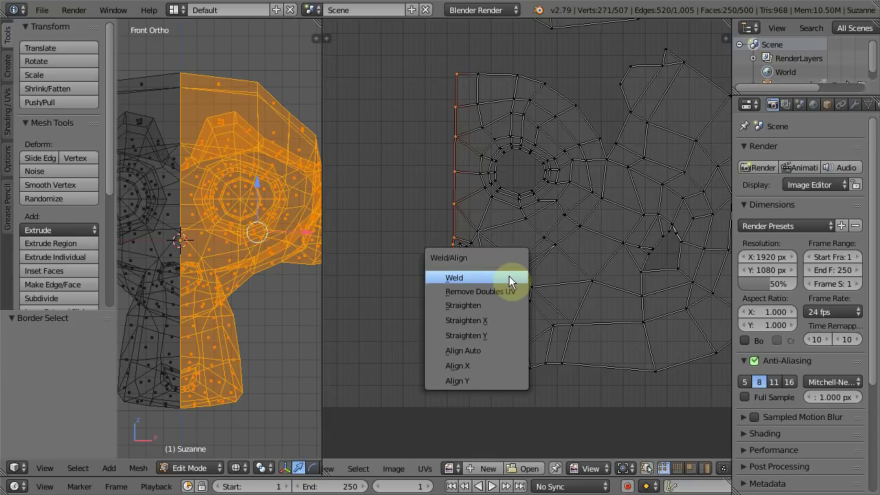
{"action": "key", "text": "a"}
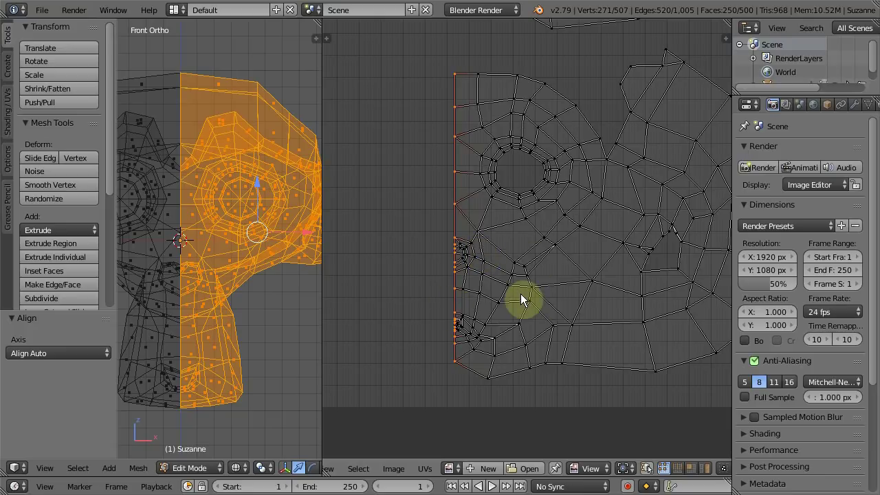
{"action": "scroll", "coordinate": [520, 294], "scroll_direction": "up", "scroll_amount": 1}
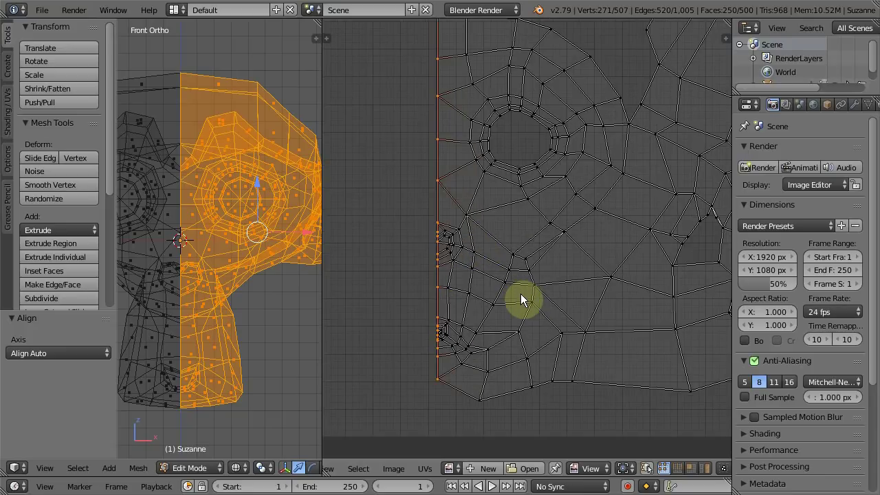
{"action": "scroll", "coordinate": [521, 293], "scroll_direction": "up", "scroll_amount": 1}
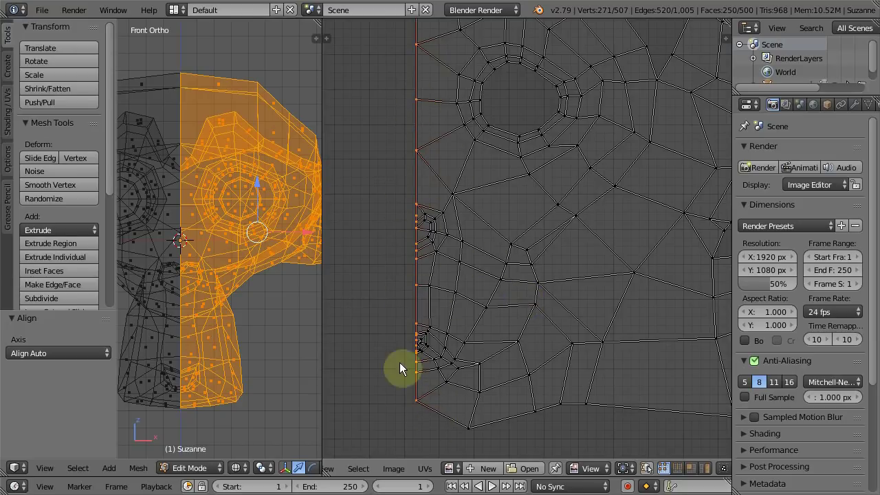
{"action": "scroll", "coordinate": [530, 263], "scroll_direction": "down", "scroll_amount": 3}
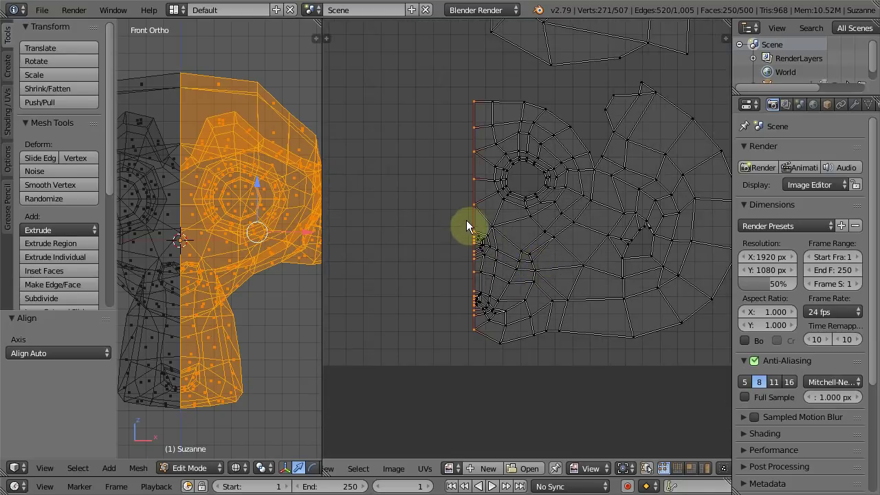
{"action": "scroll", "coordinate": [541, 217], "scroll_direction": "down", "scroll_amount": 1}
{"action": "scroll", "coordinate": [571, 196], "scroll_direction": "down", "scroll_amount": 1}
{"action": "middle_click_drag", "start_coordinate": [544, 177], "coordinate": [550, 295]}
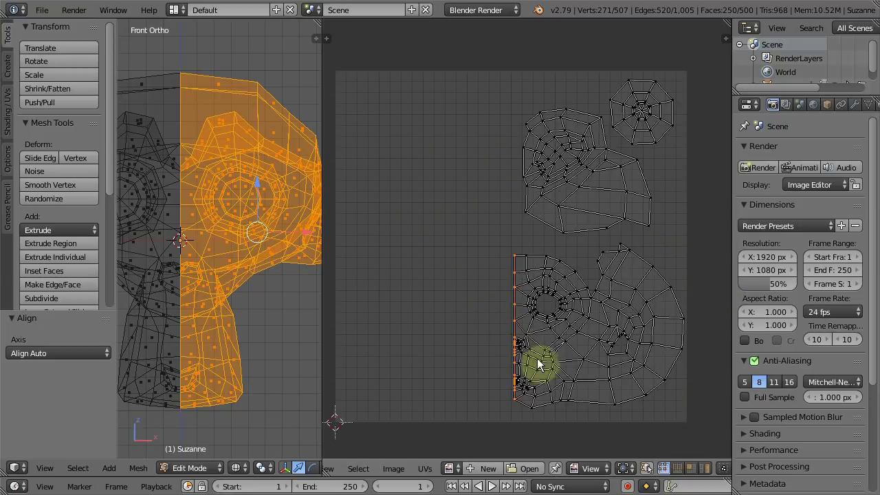
{"action": "scroll", "coordinate": [538, 364], "scroll_direction": "up", "scroll_amount": 1}
{"action": "key", "text": "n"}
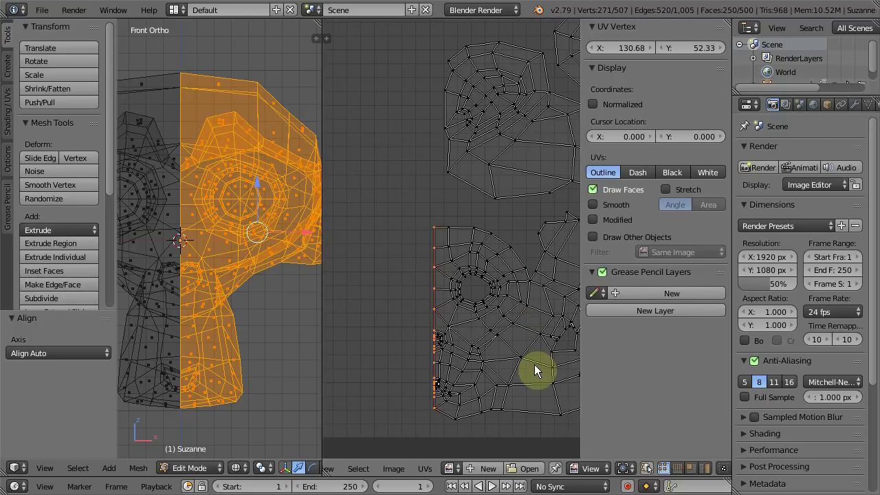
Step: Set the seam vertices' UV Vertex X coordinate to 128
{"action": "left_click", "coordinate": [626, 48]}
{"action": "type", "text": "128"}
{"action": "key", "text": "Return"}
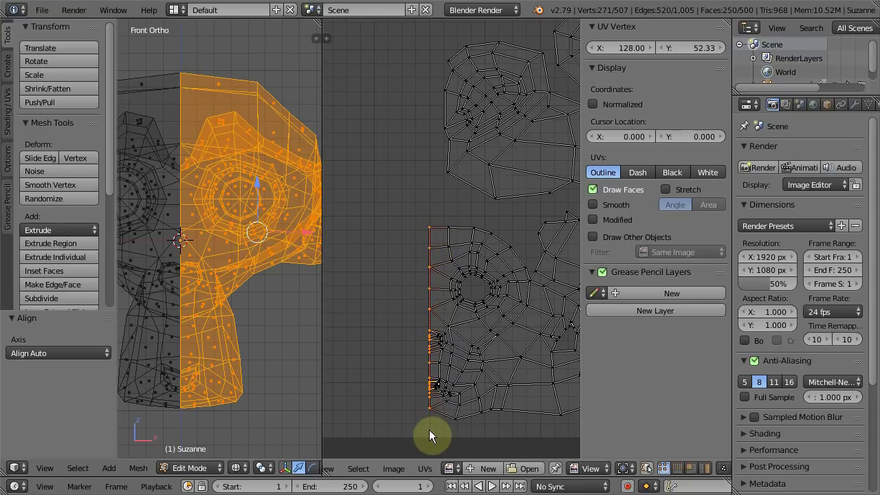
{"action": "scroll", "coordinate": [427, 427], "scroll_direction": "up", "scroll_amount": 3}
{"action": "scroll", "coordinate": [427, 418], "scroll_direction": "down", "scroll_amount": 2}
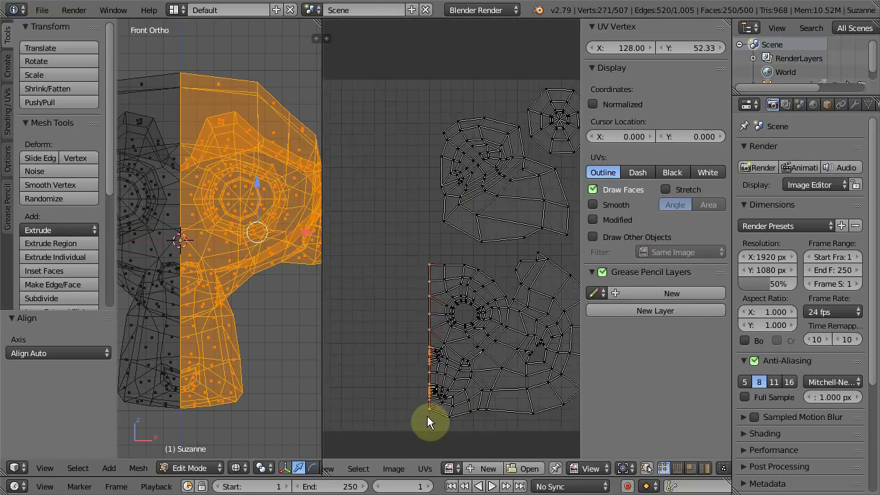
{"action": "scroll", "coordinate": [430, 353], "scroll_direction": "down", "scroll_amount": 1}
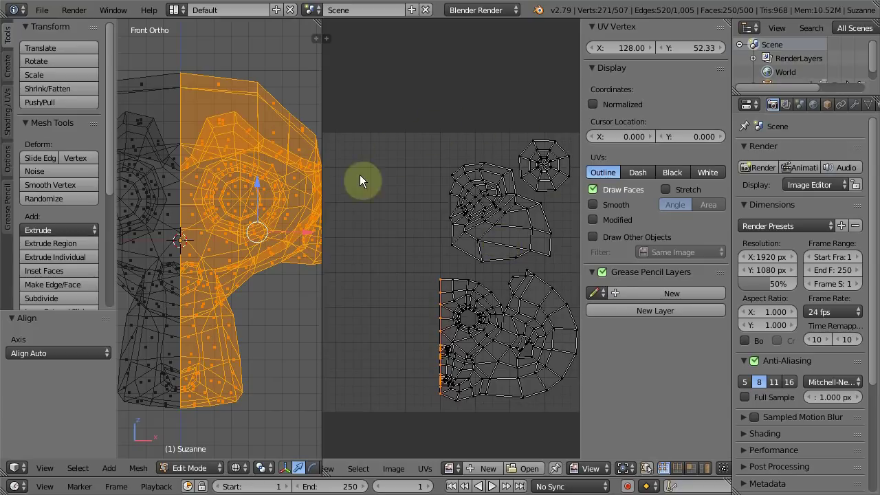
{"action": "scroll", "coordinate": [446, 172], "scroll_direction": "down", "scroll_amount": 1}
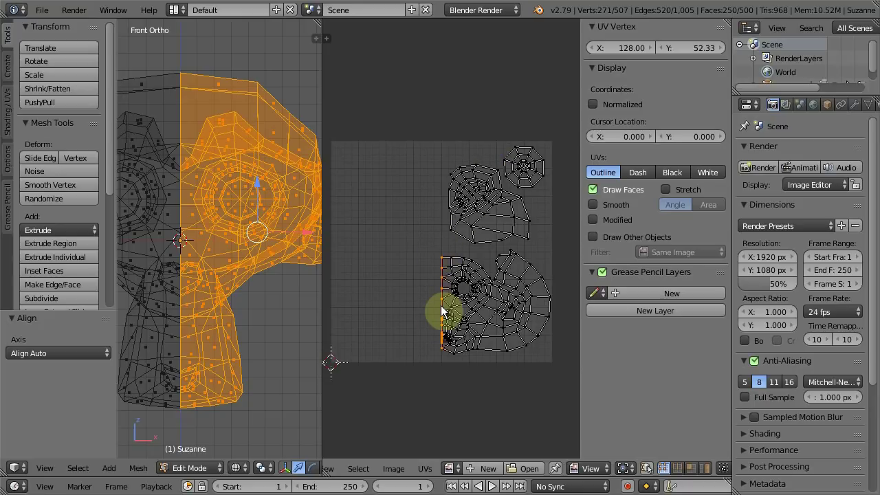
{"action": "scroll", "coordinate": [458, 269], "scroll_direction": "up", "scroll_amount": 1}
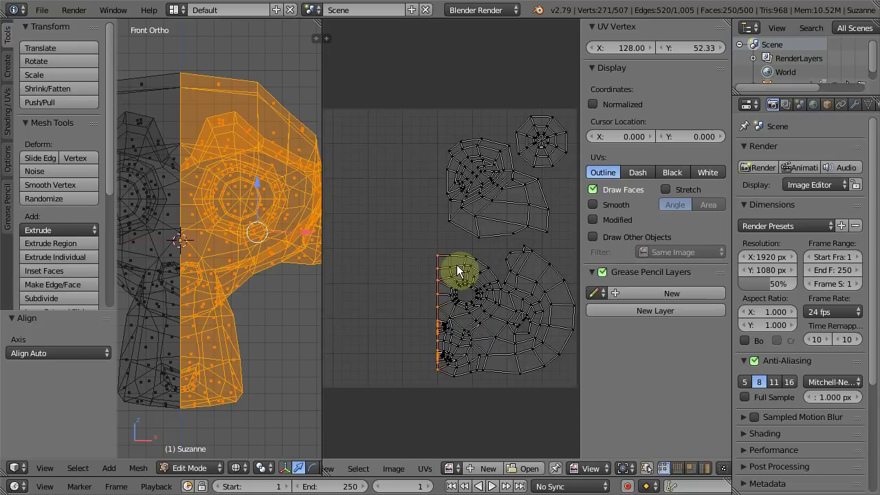
Step: Turn on Normalized coordinates so the seam reads X 0.500, Y 0.204
{"action": "left_click", "coordinate": [597, 103]}
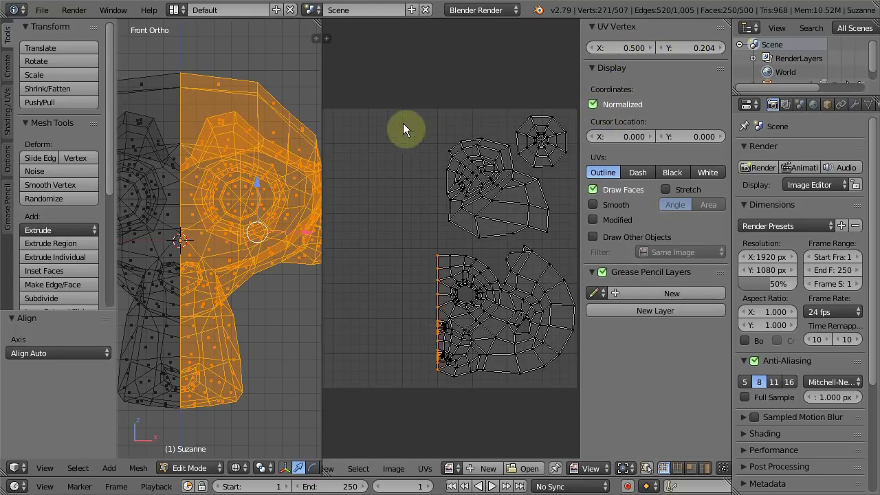
{"action": "scroll", "coordinate": [561, 313], "scroll_direction": "down", "scroll_amount": 1}
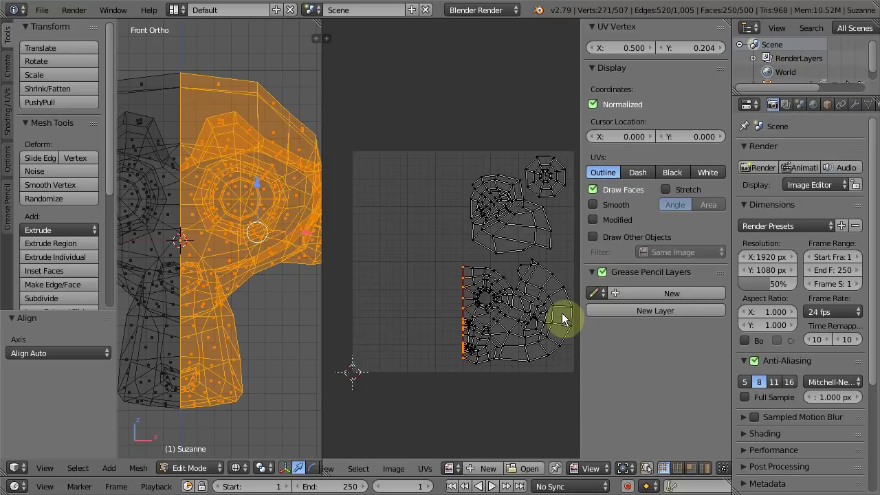
{"action": "middle_click_drag", "start_coordinate": [519, 255], "coordinate": [500, 248]}
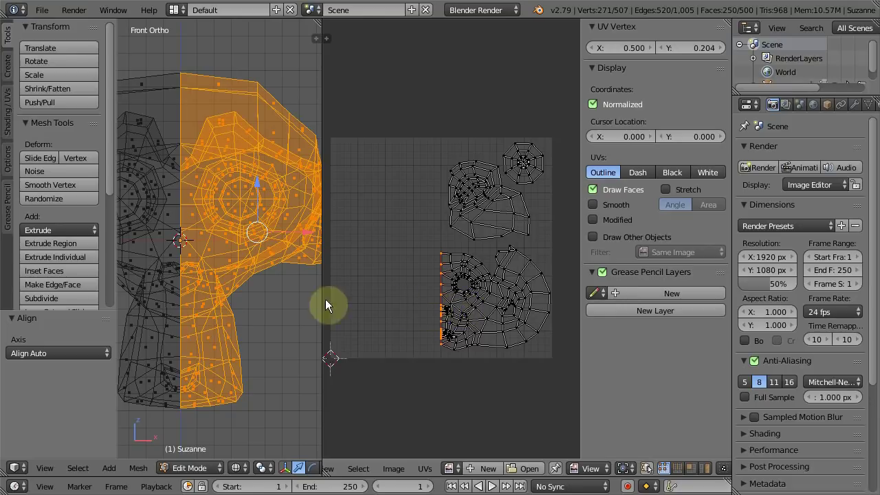
Step: Reselect the entire Suzanne mesh in the 3D view
{"action": "scroll", "coordinate": [227, 289], "scroll_direction": "down", "scroll_amount": 1}
{"action": "key", "text": "a"}
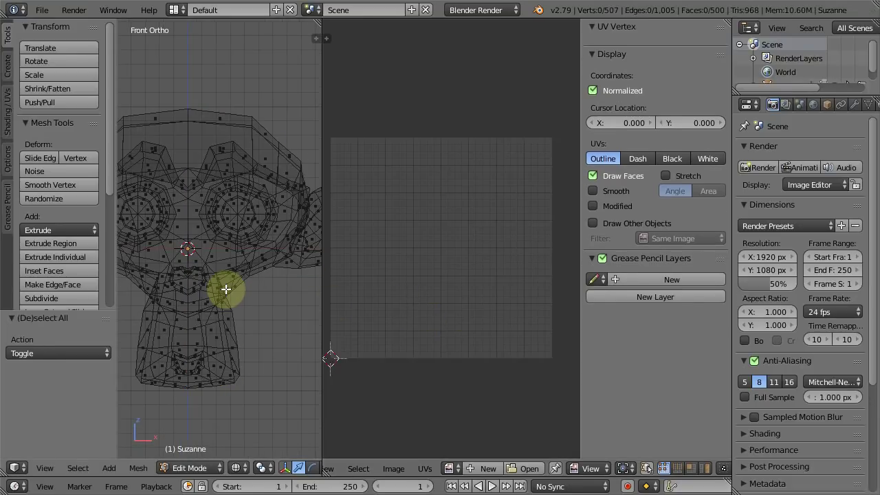
{"action": "key", "text": "a"}
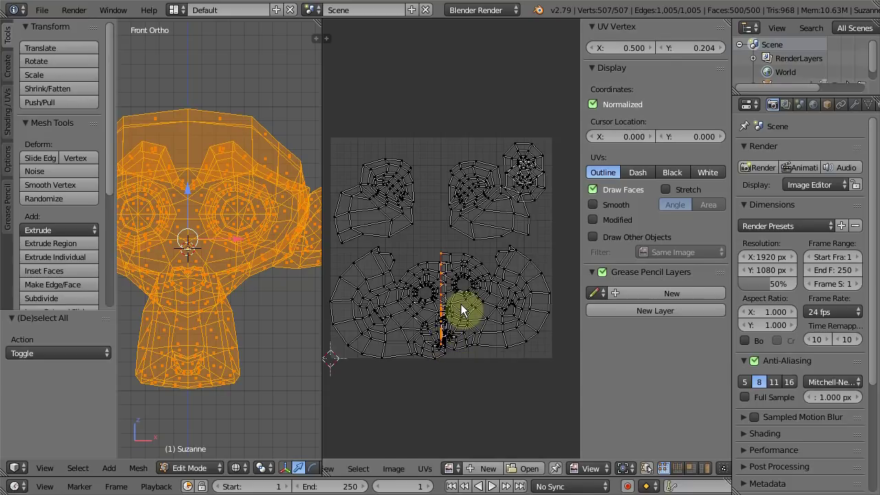
Step: Select all UVs, hide the sidebar and apply Copy Mirrored UV coords (positive axis, precision 3)
{"action": "key", "text": "a"}
{"action": "key", "text": "a"}
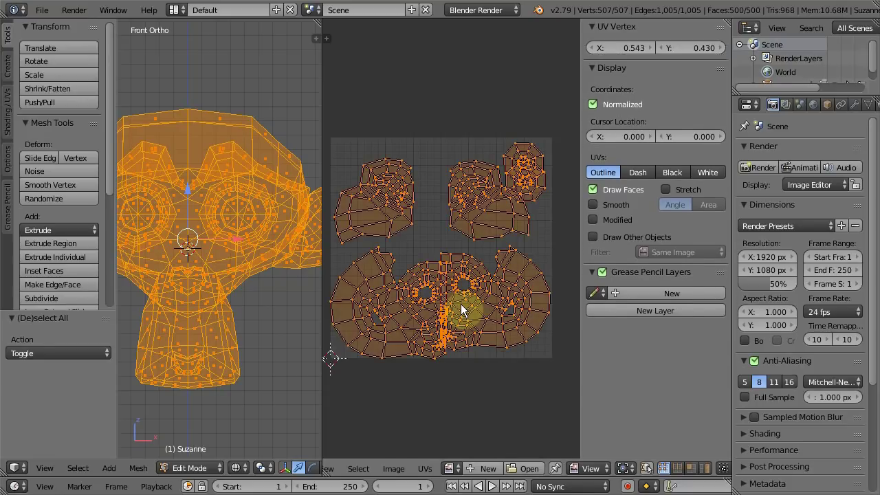
{"action": "key", "text": "n"}
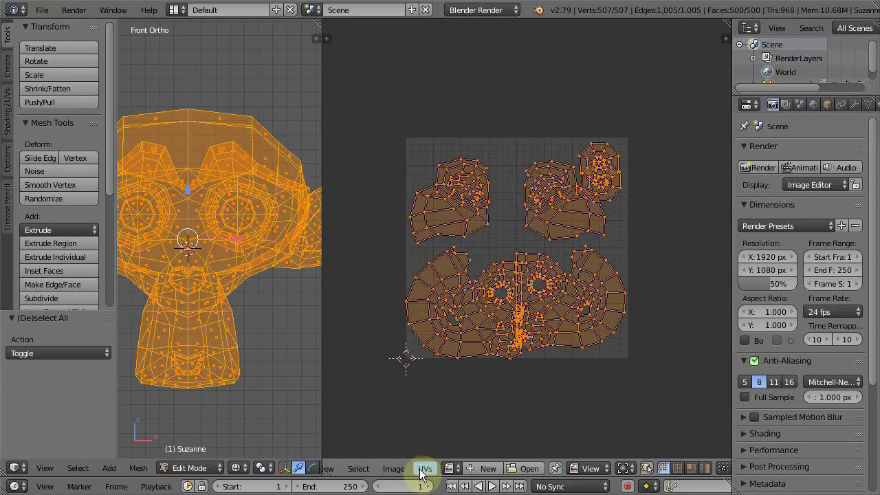
{"action": "left_click", "coordinate": [424, 470]}
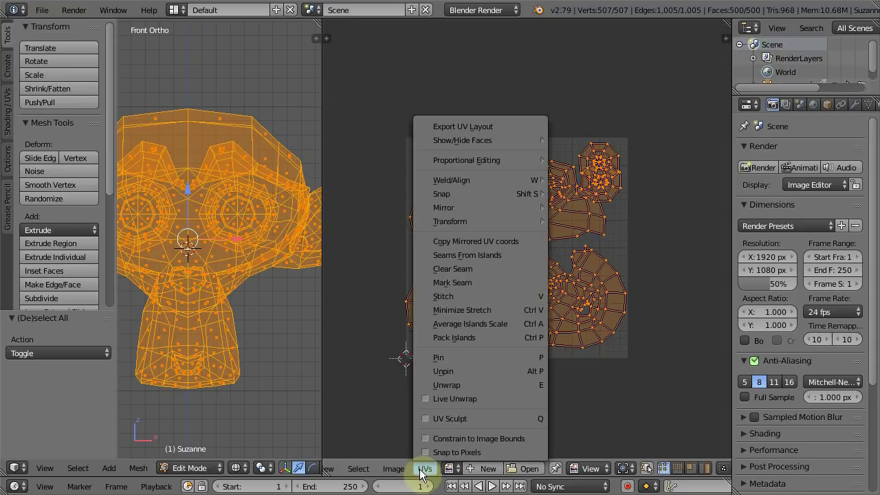
{"action": "left_click", "coordinate": [482, 242]}
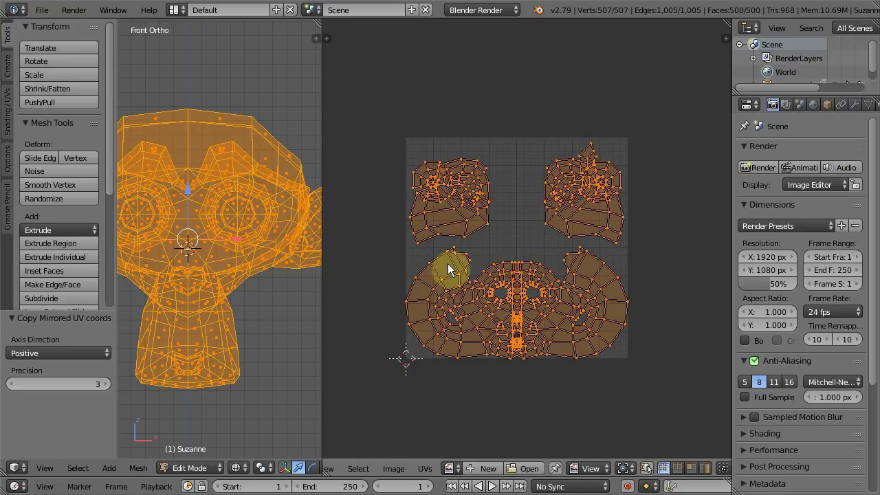
{"action": "scroll", "coordinate": [478, 230], "scroll_direction": "up", "scroll_amount": 1}
{"action": "scroll", "coordinate": [478, 230], "scroll_direction": "up", "scroll_amount": 1}
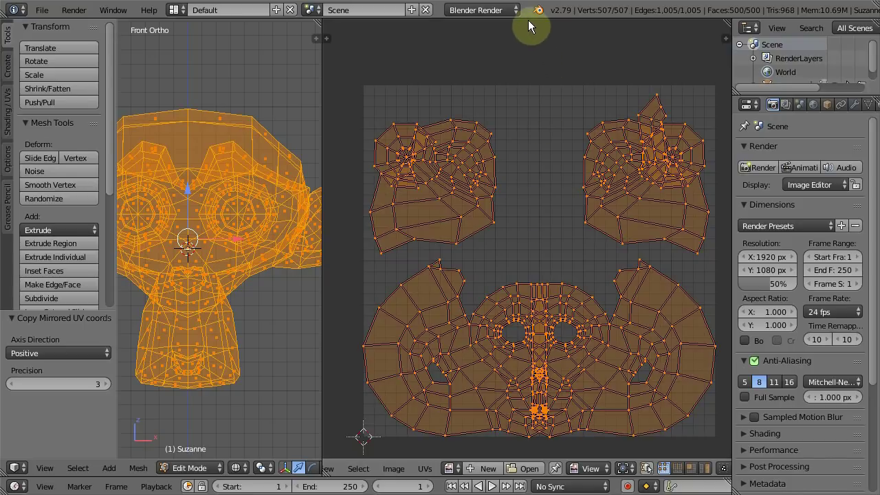
Step: Read the operator log's '2 duplicates found, mirror may be incomplete' report, then collapse it
{"action": "left_click_drag", "start_coordinate": [527, 20], "coordinate": [530, 121]}
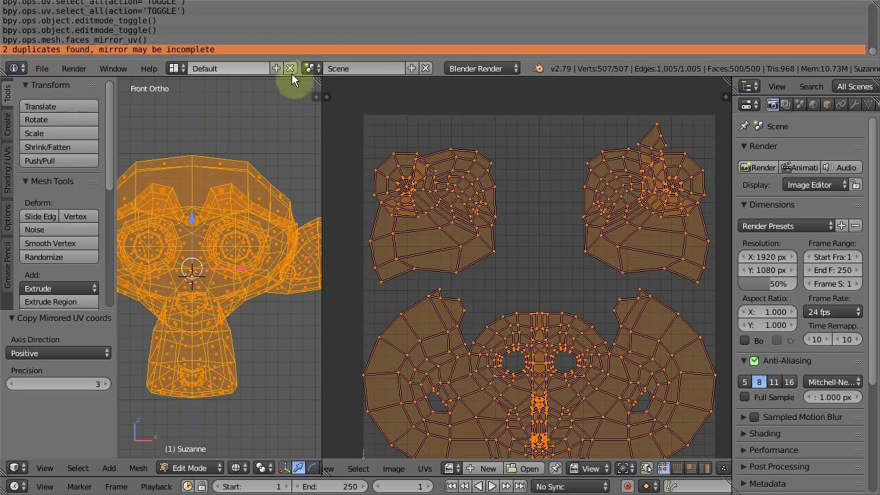
{"action": "left_click_drag", "start_coordinate": [435, 61], "coordinate": [435, 2]}
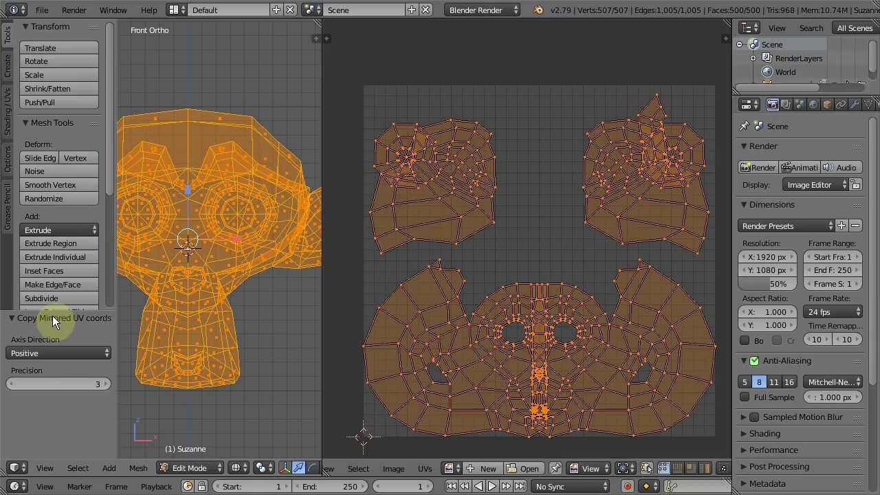
Step: Switch the mirrored UV copy's Axis Direction to Negative and bring back its redo panel
{"action": "left_click", "coordinate": [45, 353]}
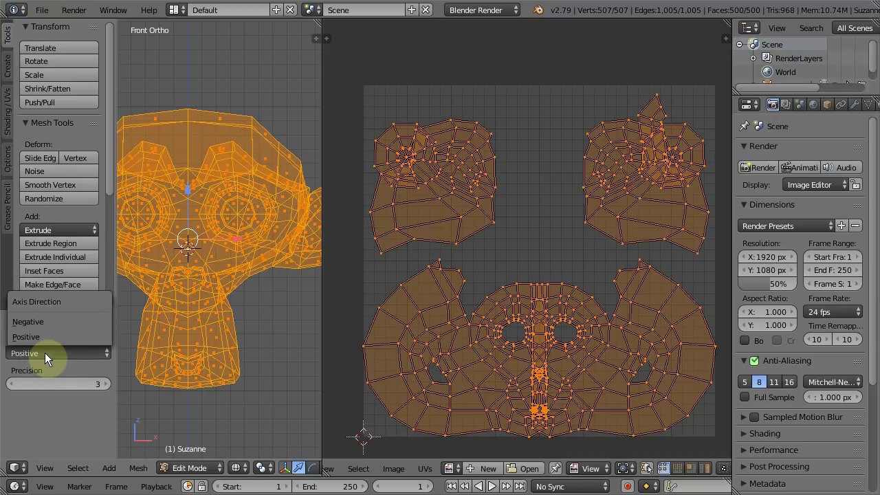
{"action": "left_click", "coordinate": [43, 321]}
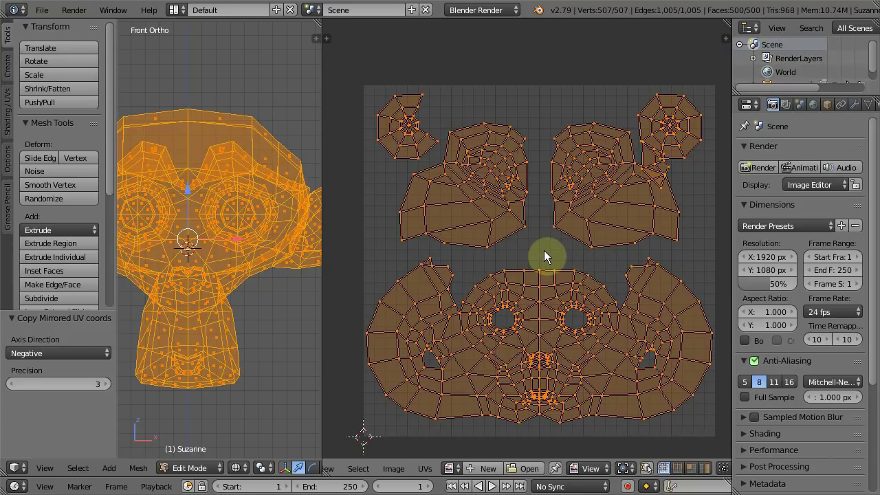
{"action": "key", "text": "F6"}
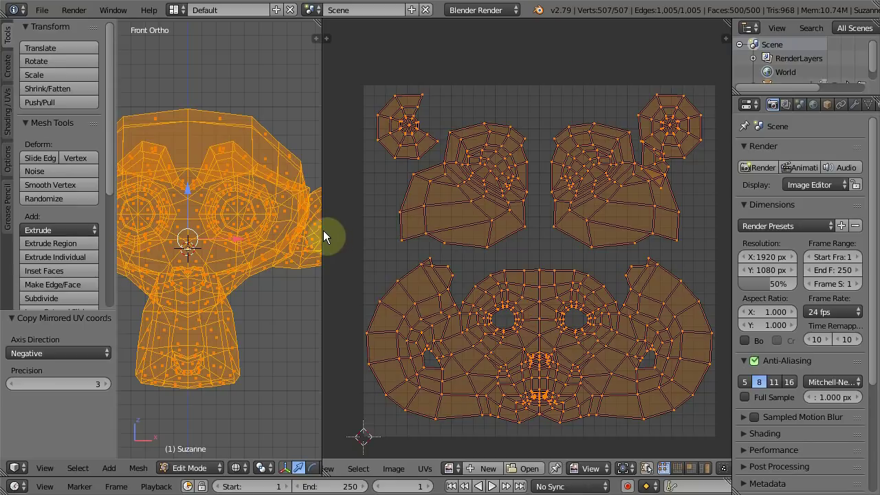
Step: Widen the 3D view and show the monkey solid-shaded in a zoomed perspective view
{"action": "left_click_drag", "start_coordinate": [321, 230], "coordinate": [581, 240]}
{"action": "middle_click_drag", "start_coordinate": [399, 281], "coordinate": [372, 283]}
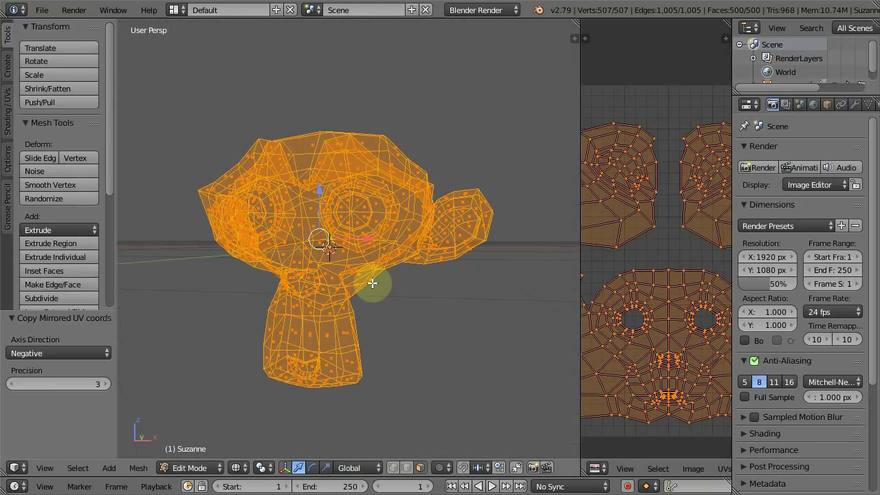
{"action": "key", "text": "z"}
{"action": "scroll", "coordinate": [337, 265], "scroll_direction": "up", "scroll_amount": 2}
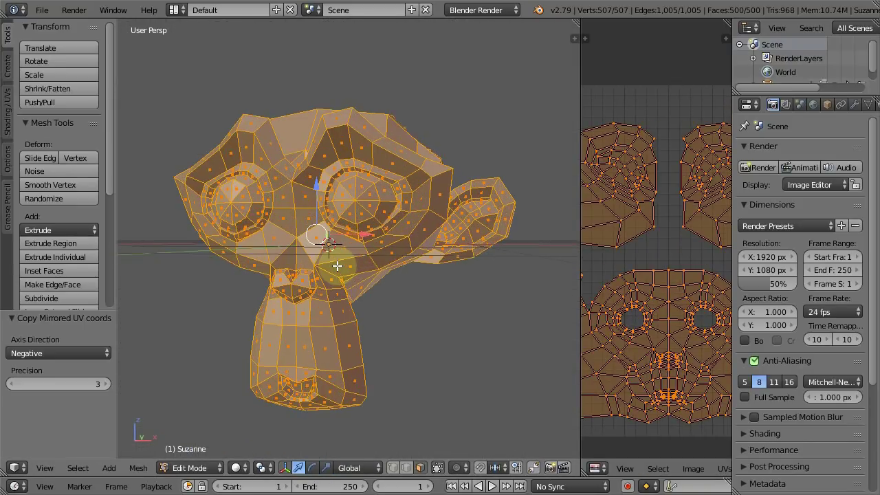
{"action": "scroll", "coordinate": [338, 261], "scroll_direction": "up", "scroll_amount": 3}
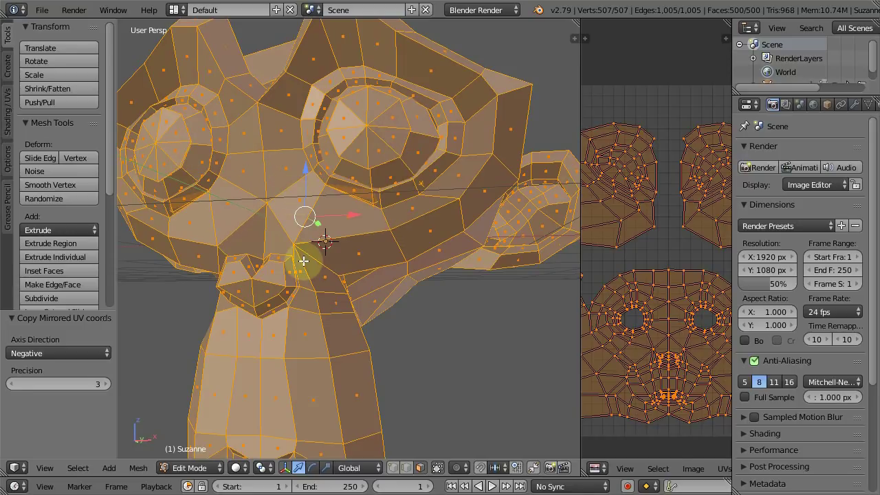
Step: Deselect the head so only the eyes stay selected, viewed from the side
{"action": "scroll", "coordinate": [311, 264], "scroll_direction": "down", "scroll_amount": 4}
{"action": "key", "text": "shift+l"}
{"action": "mouse_move", "coordinate": [330, 262]}
{"action": "middle_mouse_down"}
{"action": "mouse_move", "coordinate": [304, 294]}
{"action": "mouse_move", "coordinate": [304, 255]}
{"action": "middle_mouse_up"}
Step: Pull the eyes out from the head, -0.338 along Y
{"action": "key", "text": "g"}
{"action": "key", "text": "y"}
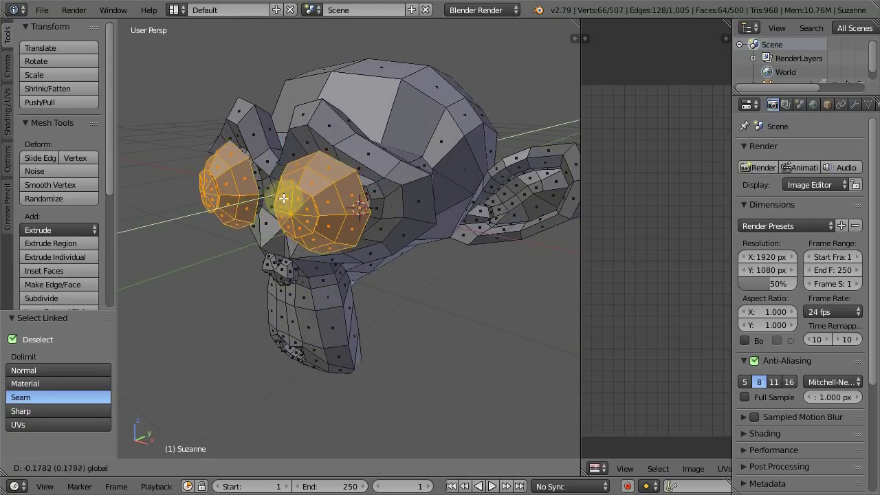
{"action": "left_click", "coordinate": [269, 205]}
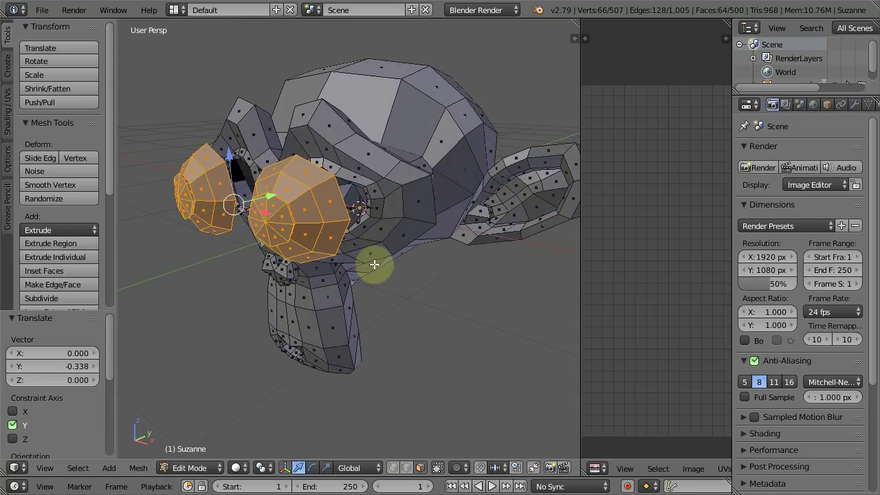
Step: Select the whole mesh and widen the UV editor
{"action": "key", "text": "a"}
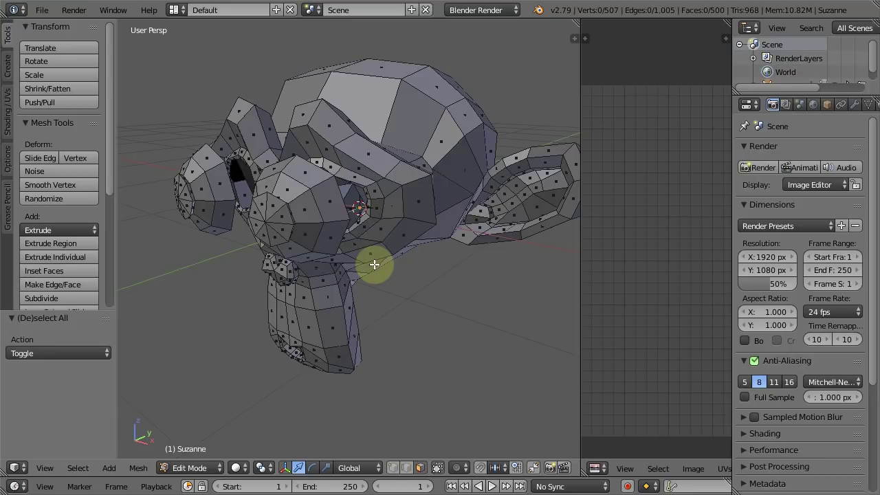
{"action": "key", "text": "a"}
{"action": "left_click_drag", "start_coordinate": [580, 322], "coordinate": [355, 310]}
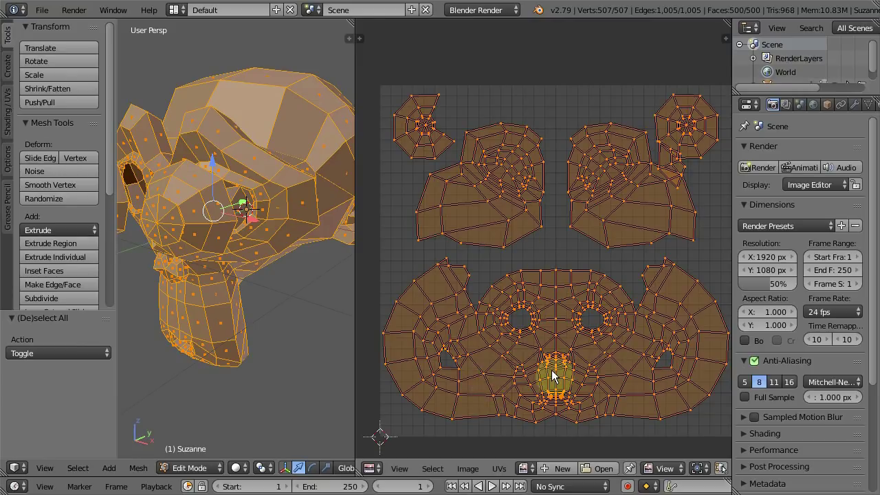
Step: Rerun Copy Mirrored UV coords on the whole mesh, check the log, and widen the 3D view
{"action": "left_click", "coordinate": [501, 468]}
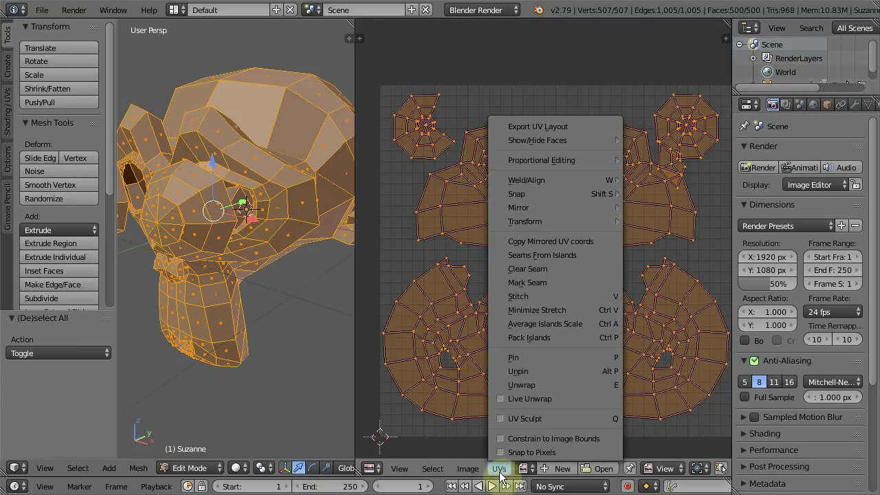
{"action": "left_click", "coordinate": [544, 242]}
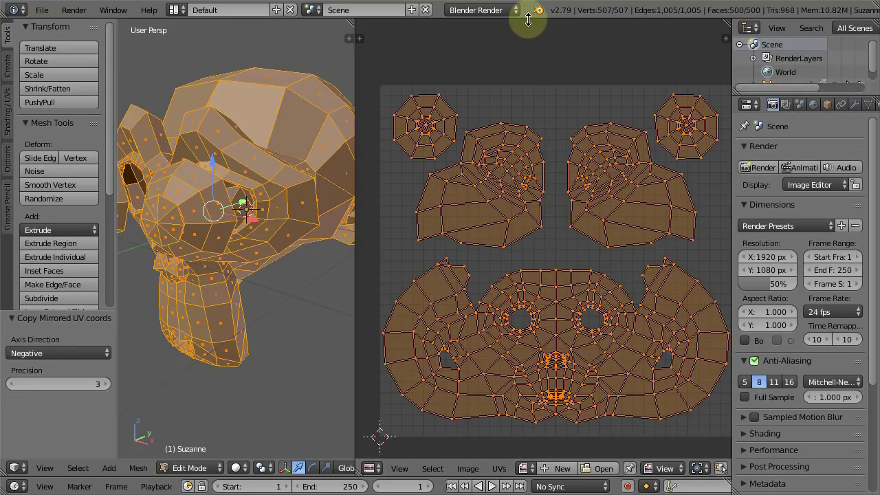
{"action": "left_click_drag", "start_coordinate": [528, 19], "coordinate": [505, 60]}
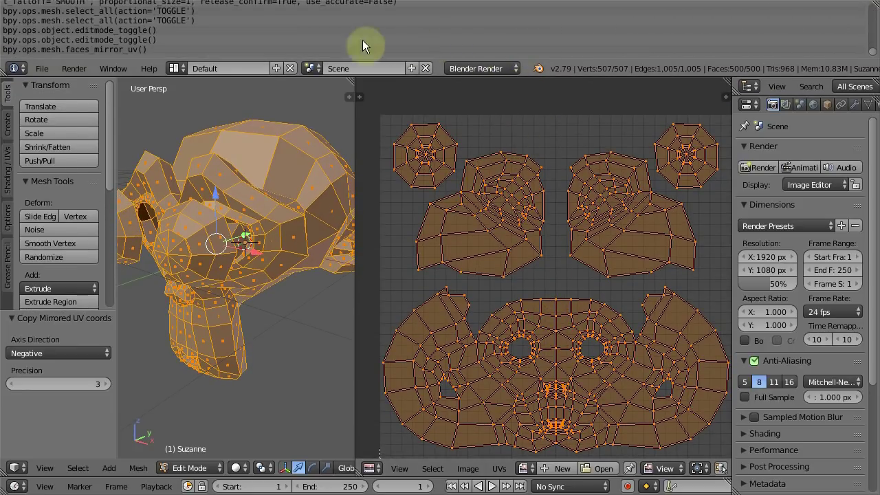
{"action": "left_click_drag", "start_coordinate": [521, 61], "coordinate": [519, 8]}
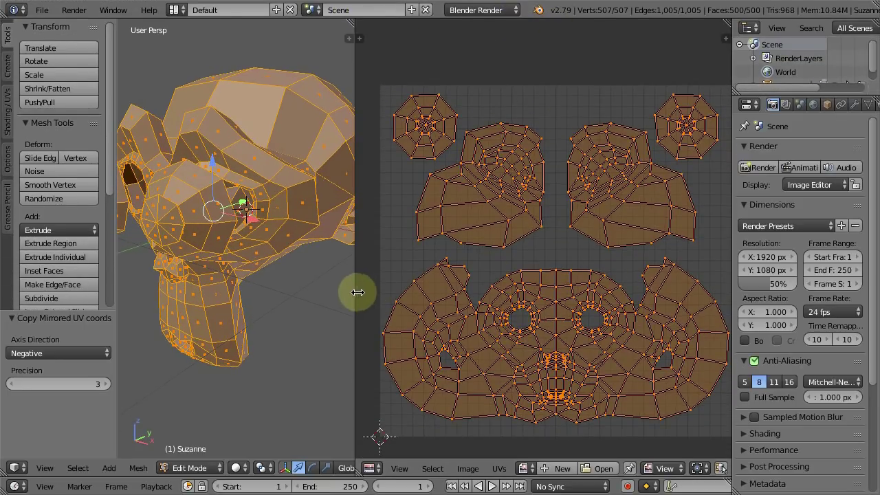
{"action": "left_click_drag", "start_coordinate": [355, 291], "coordinate": [488, 297]}
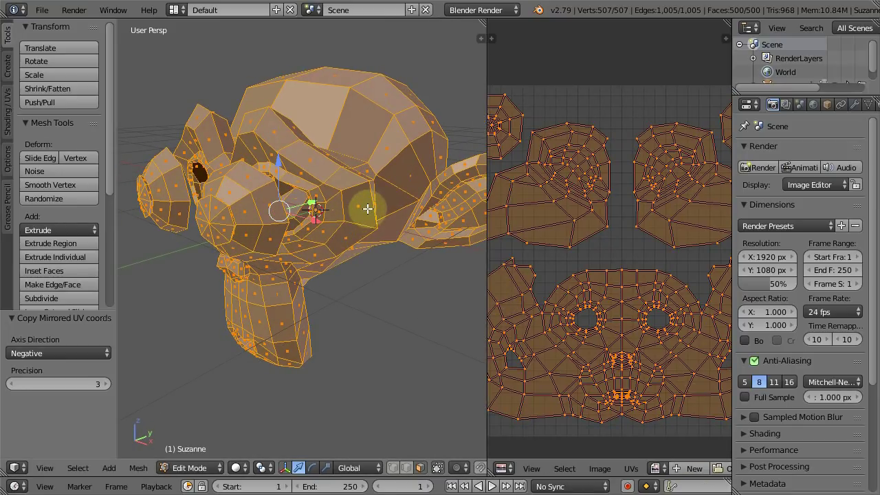
Step: Move the eyes alone back into their sockets, 0.358 along Y
{"action": "key", "text": "shift+l"}
{"action": "middle_click_drag", "start_coordinate": [304, 213], "coordinate": [226, 204]}
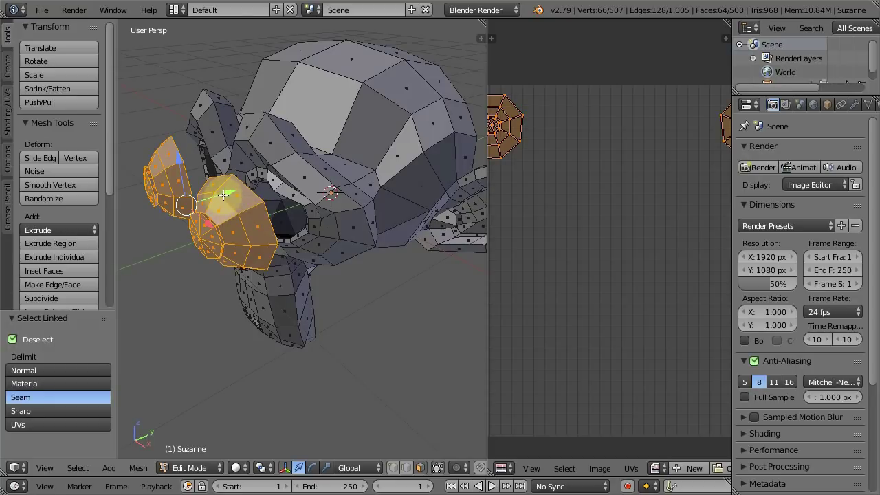
{"action": "key", "text": "g"}
{"action": "key", "text": "y"}
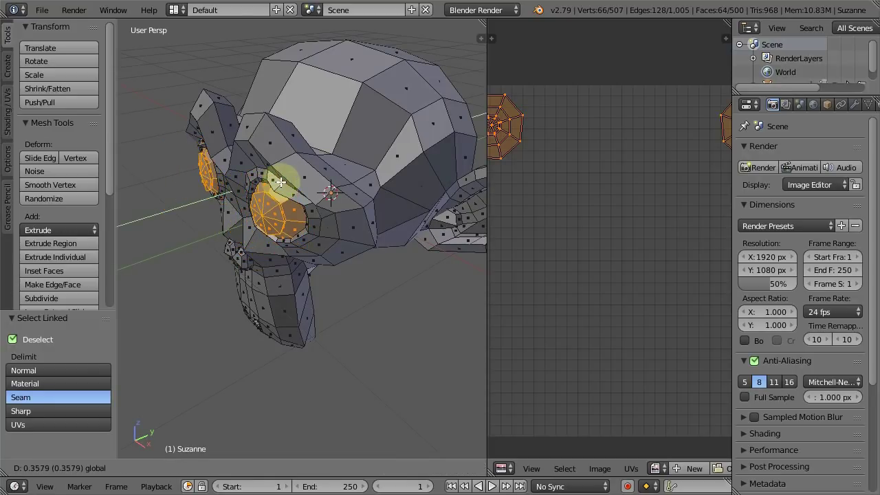
{"action": "left_click", "coordinate": [278, 198]}
{"action": "mouse_move", "coordinate": [277, 198]}
{"action": "middle_mouse_down"}
{"action": "mouse_move", "coordinate": [343, 191]}
{"action": "mouse_move", "coordinate": [343, 199]}
{"action": "middle_mouse_up"}
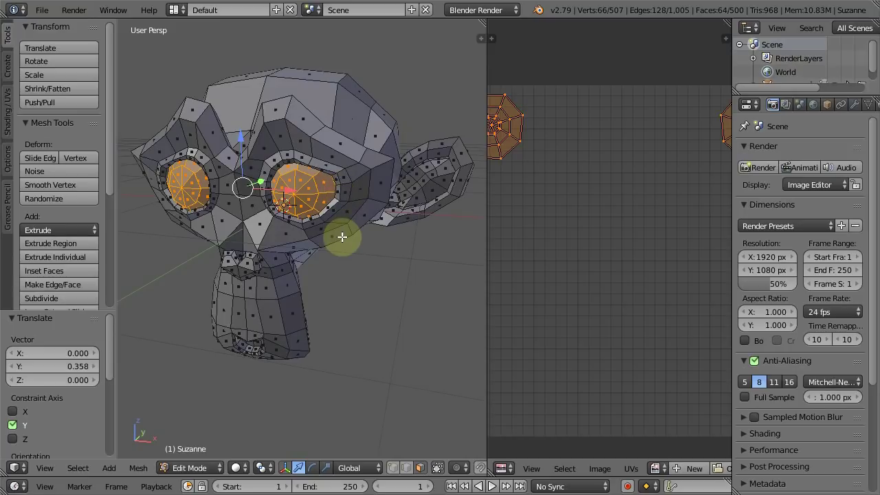
Step: Select the whole mesh and widen the UV editor to view the full symmetric layout
{"action": "key", "text": "a"}
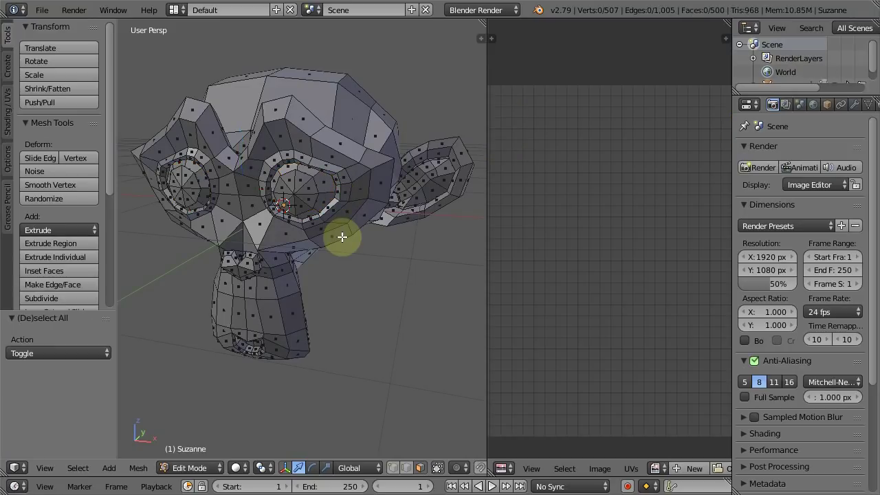
{"action": "key", "text": "a"}
{"action": "left_click_drag", "start_coordinate": [486, 296], "coordinate": [278, 297]}
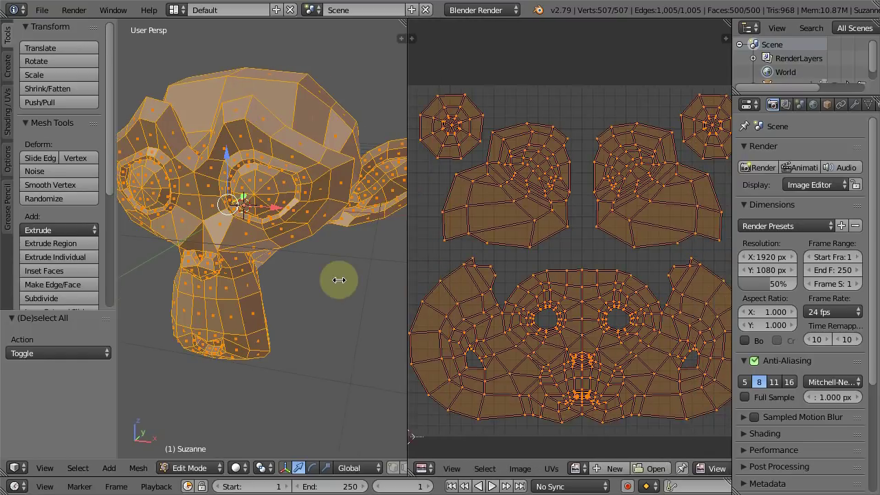
{"action": "key", "text": "a"}
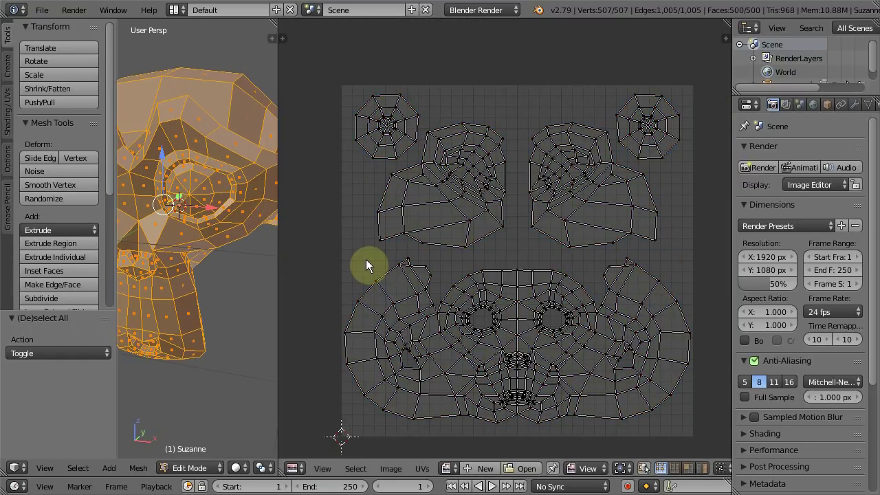